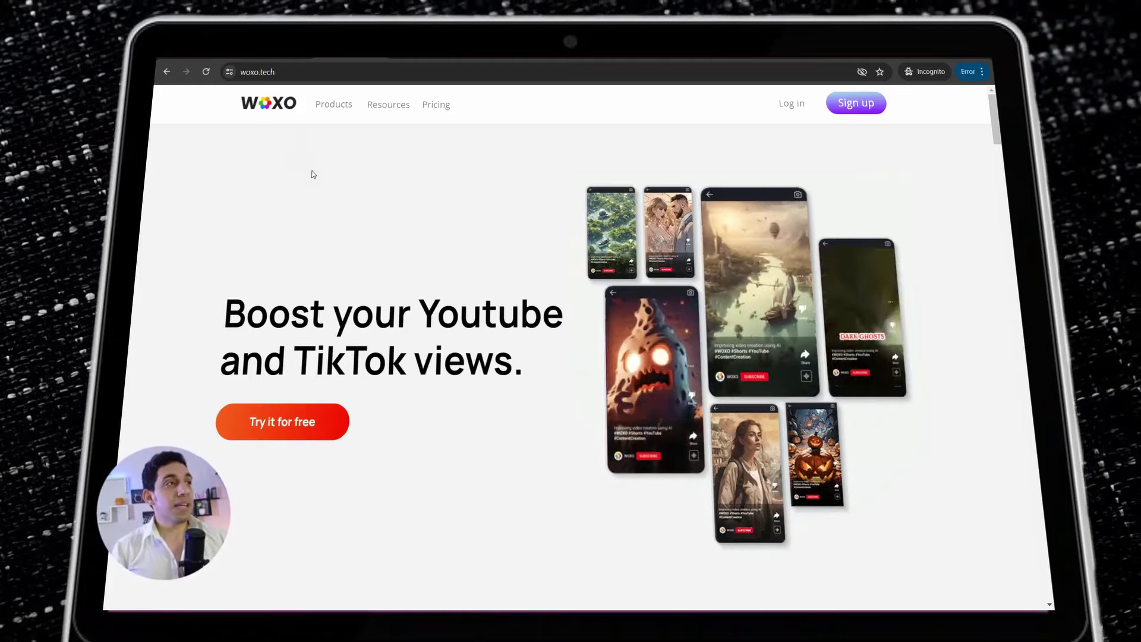
# - Begin the WOXO sign-up and copy the temporary email address from the Temp Mail site
pyautogui.click(859, 111)
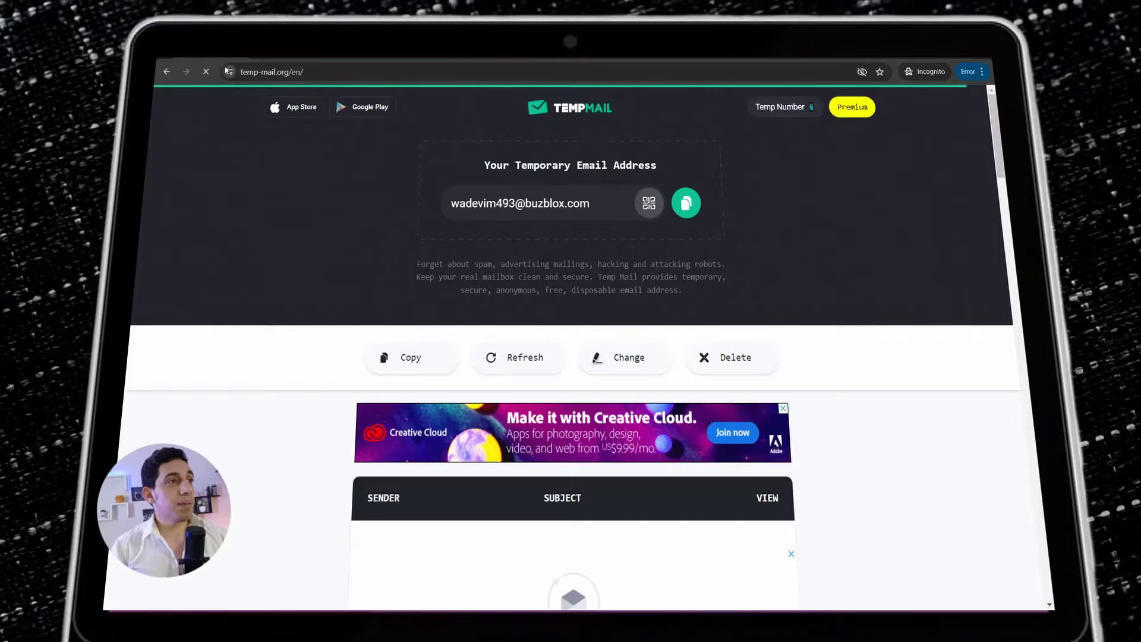
pyautogui.click(686, 205)
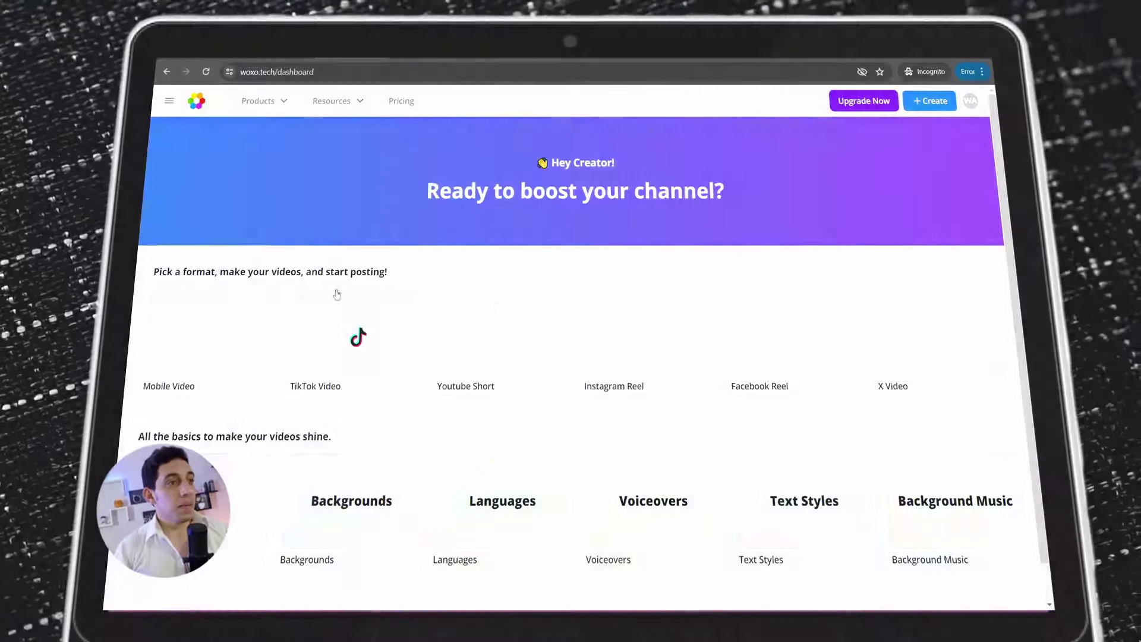
# - Open the idea-to-video creator through the dashboard's Topics card and continue past the 'Chosen by AI' introduction
pyautogui.scroll(-1, 365, 339)
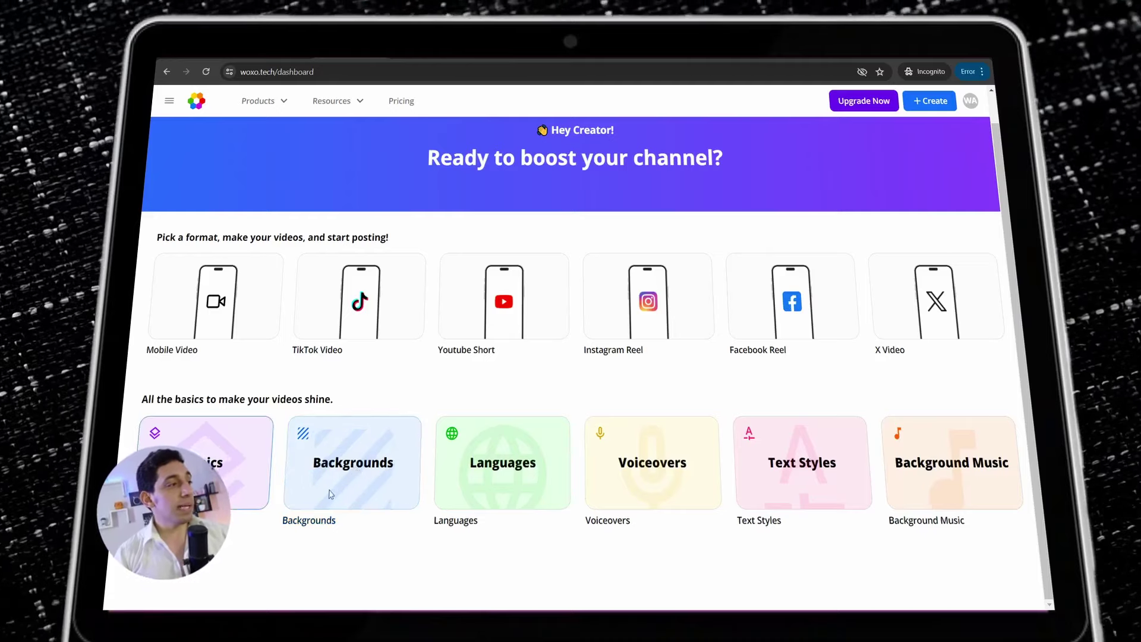
pyautogui.click(205, 470)
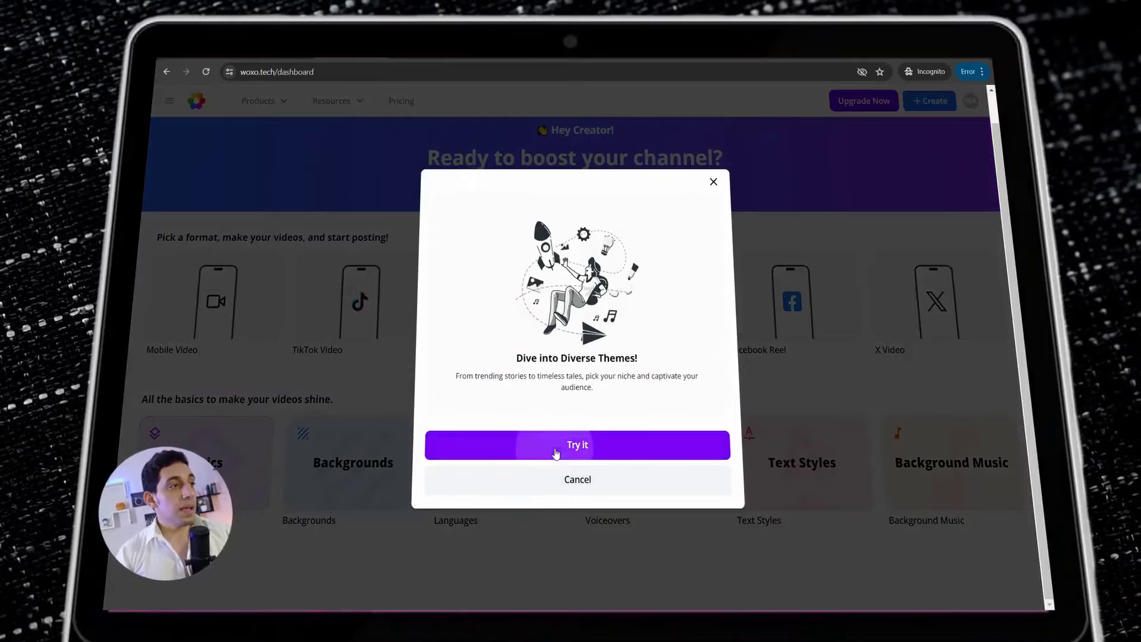
pyautogui.click(555, 455)
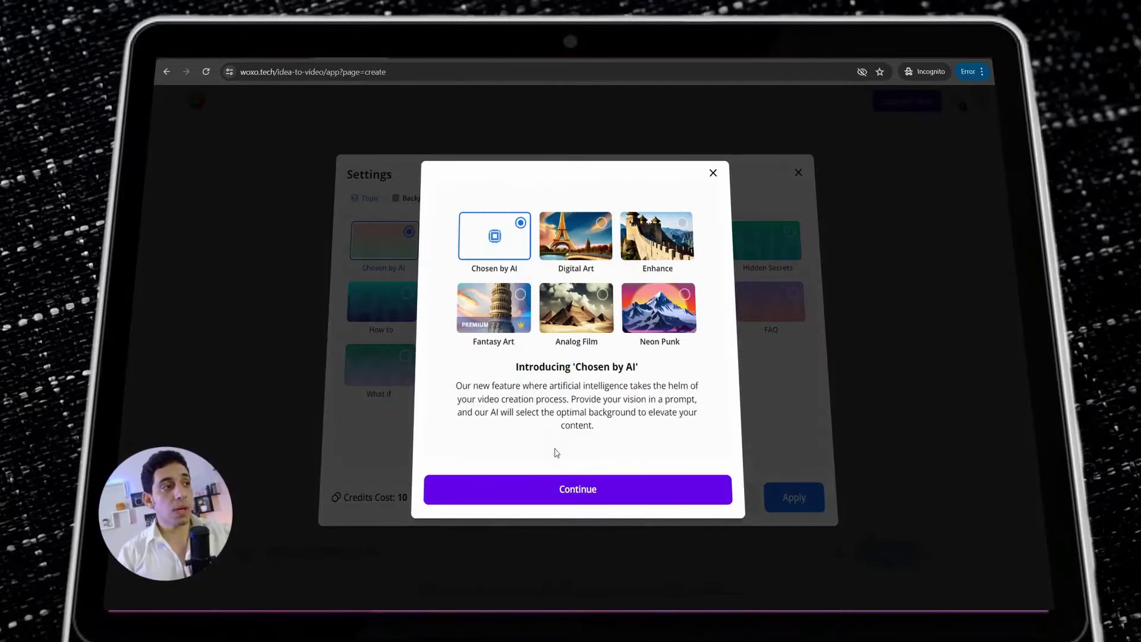
pyautogui.click(579, 493)
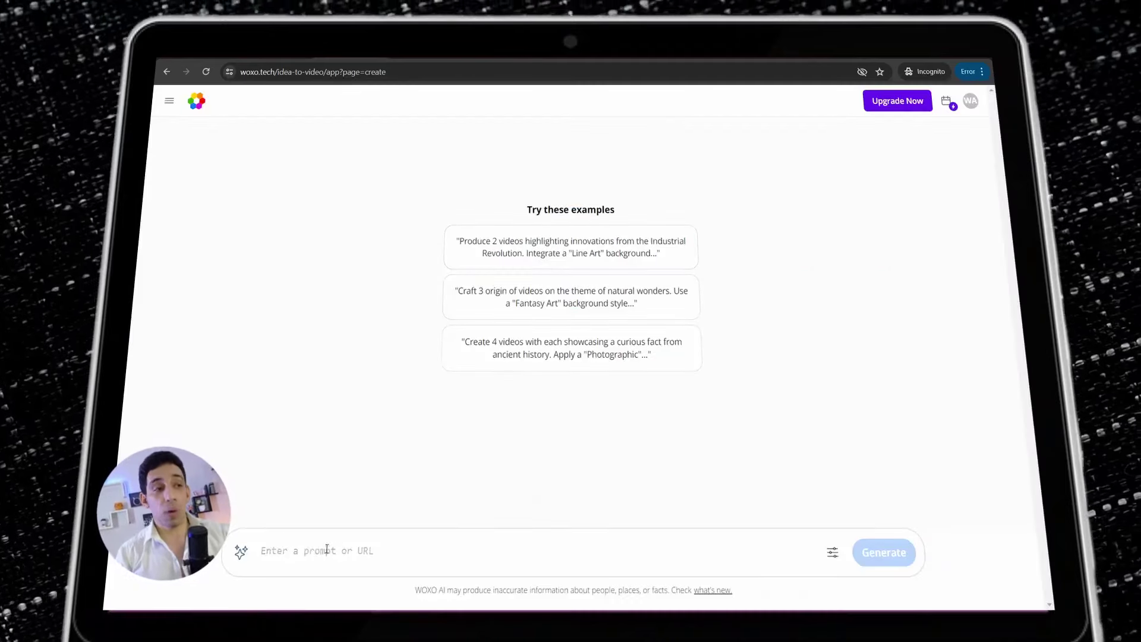
# - Open the video generation settings and browse the available AI Art background styles
pyautogui.click(833, 553)
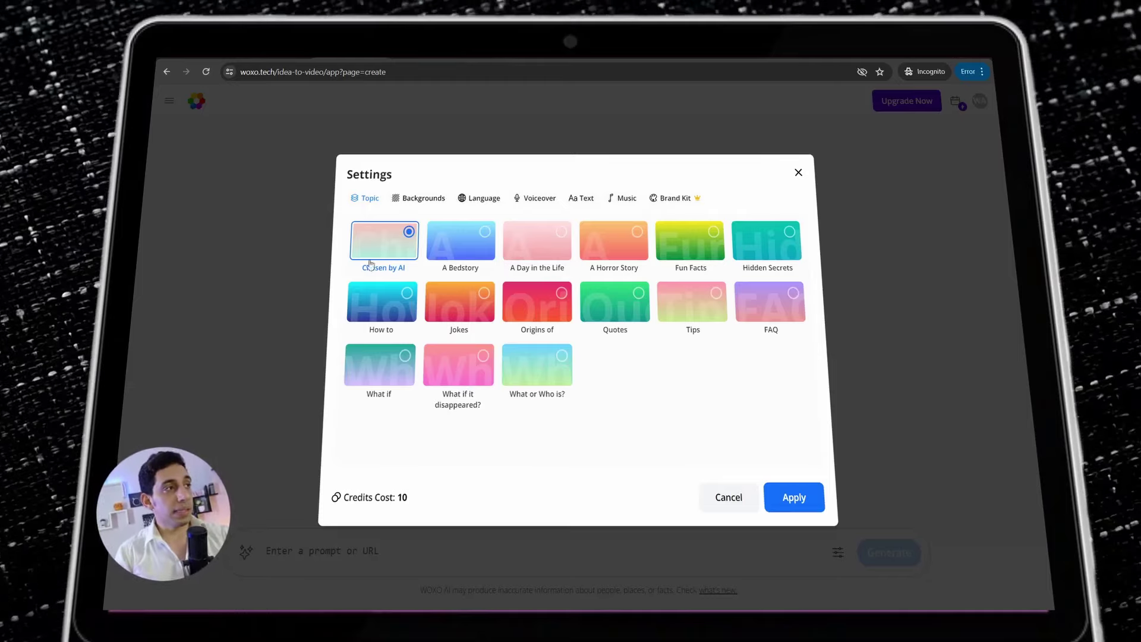
pyautogui.click(419, 203)
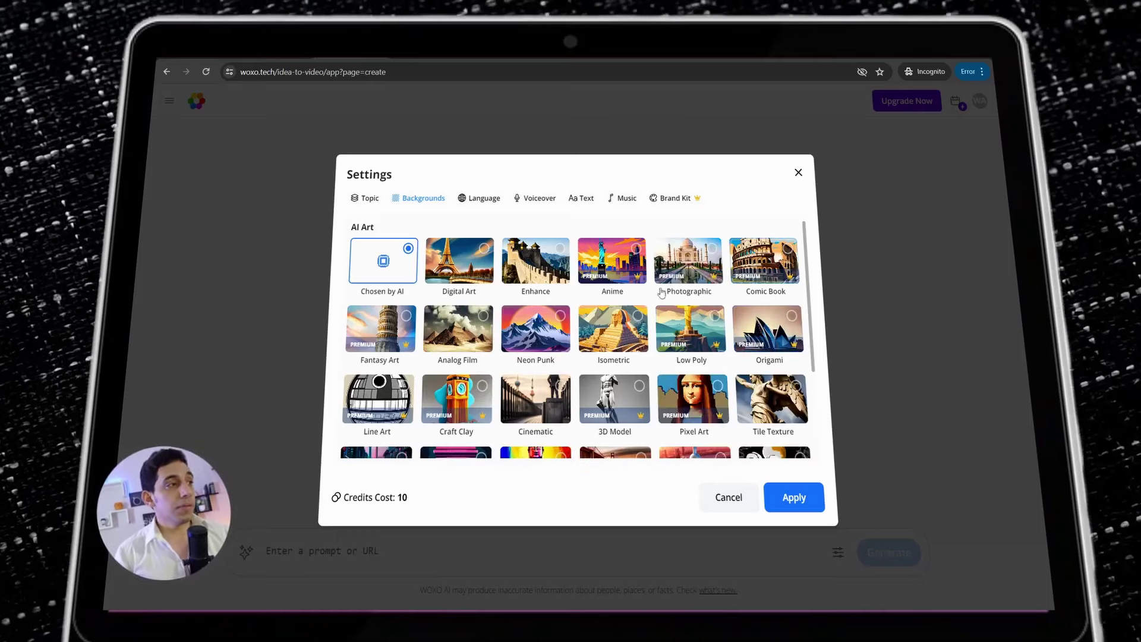
pyautogui.scroll(-3, 434, 374)
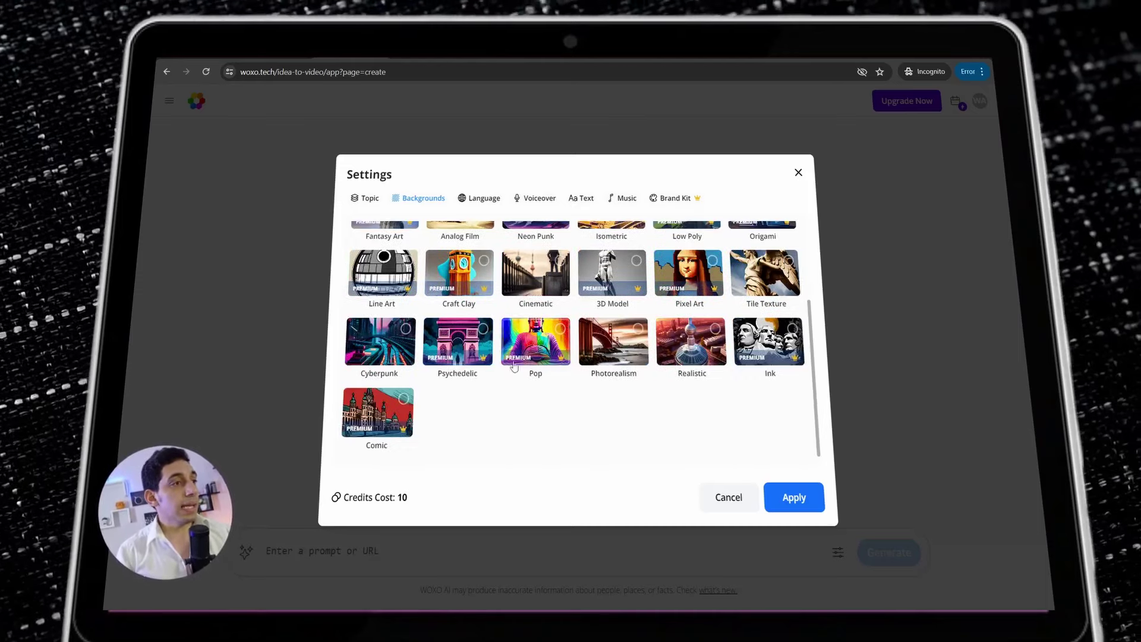
pyautogui.scroll(3, 427, 373)
pyautogui.scroll(-3, 427, 373)
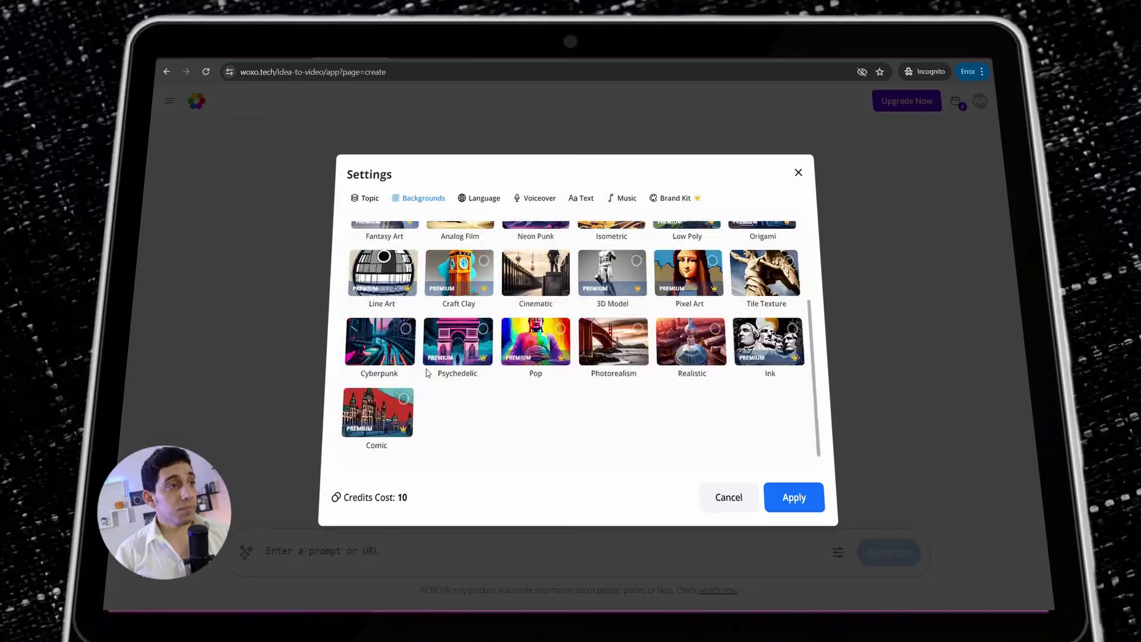
pyautogui.scroll(2, 428, 368)
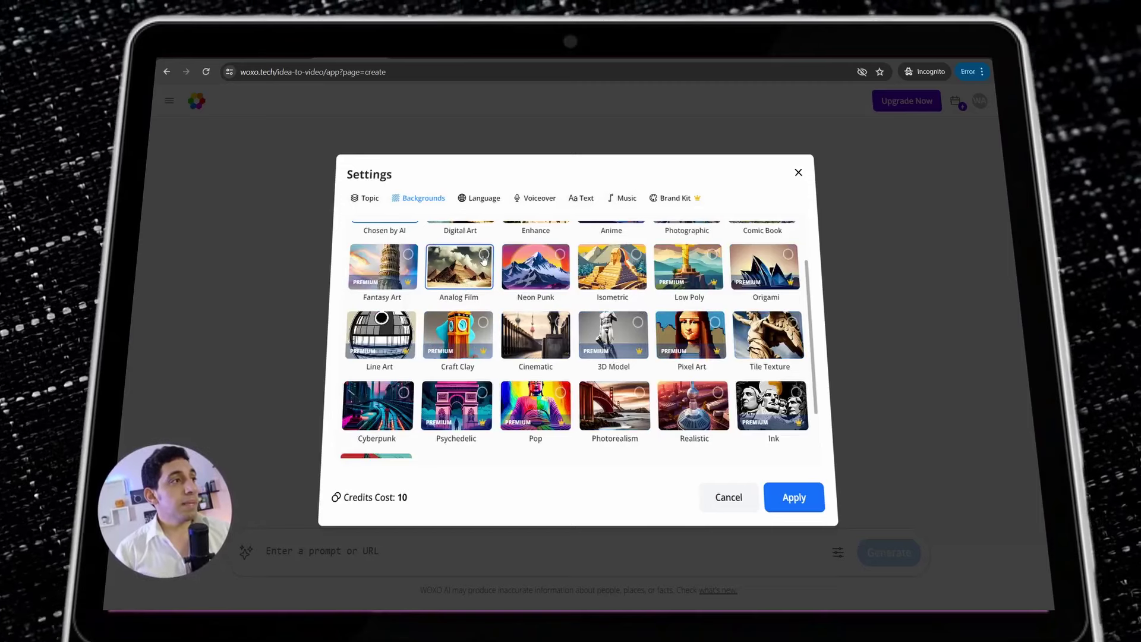
# - Set the video language to English and open the voiceover choices
pyautogui.click(481, 202)
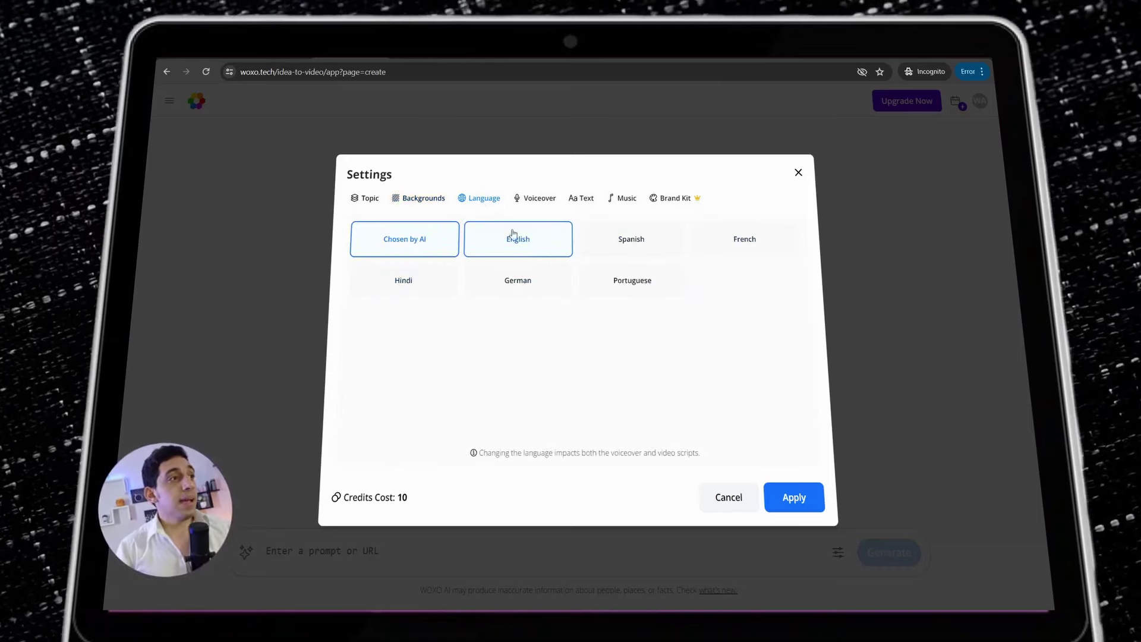
pyautogui.click(536, 204)
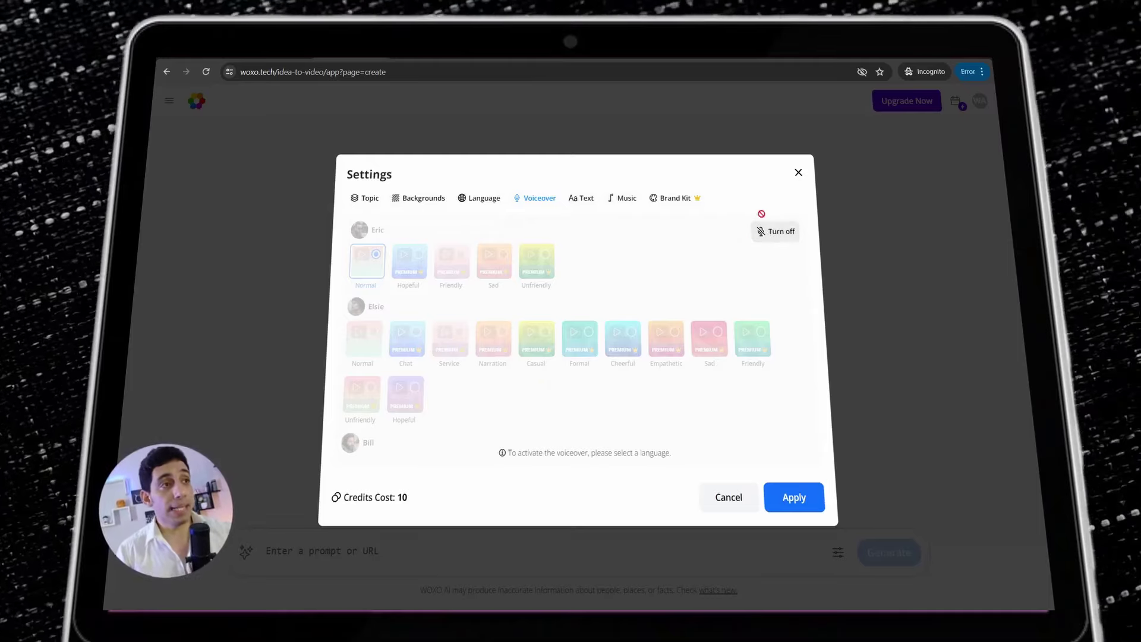
pyautogui.click(762, 233)
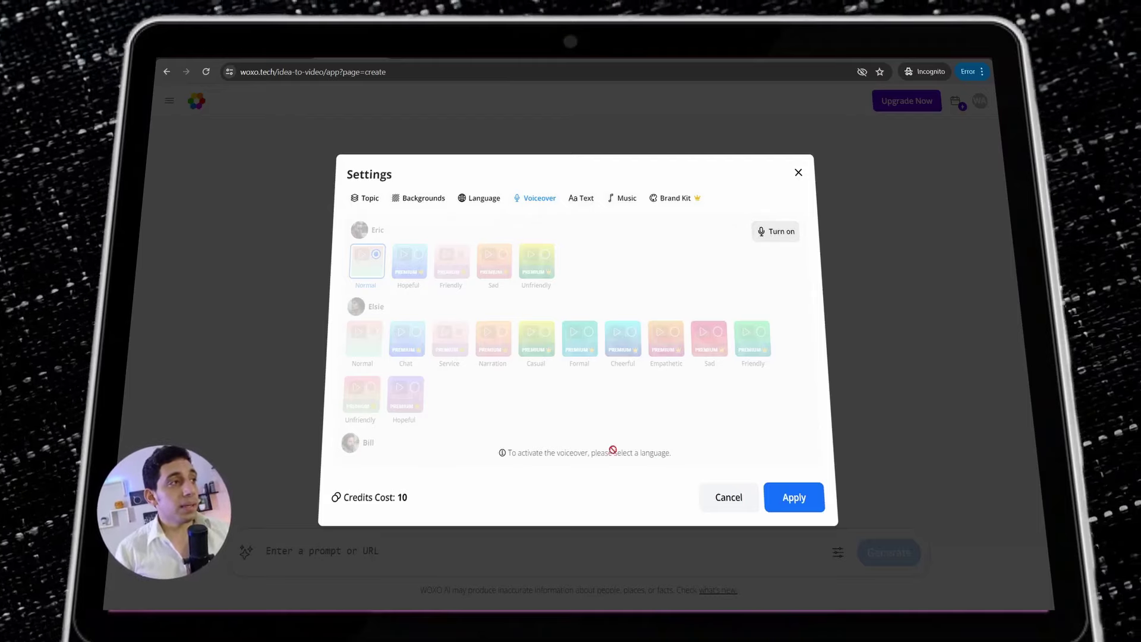
pyautogui.click(472, 199)
pyautogui.click(517, 248)
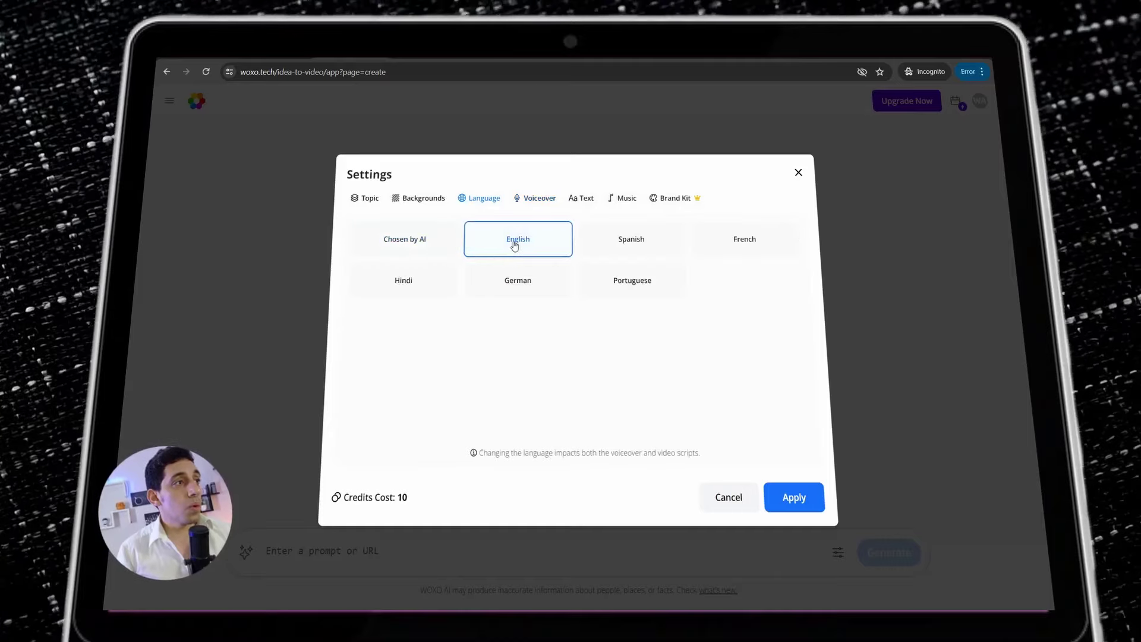
pyautogui.click(535, 200)
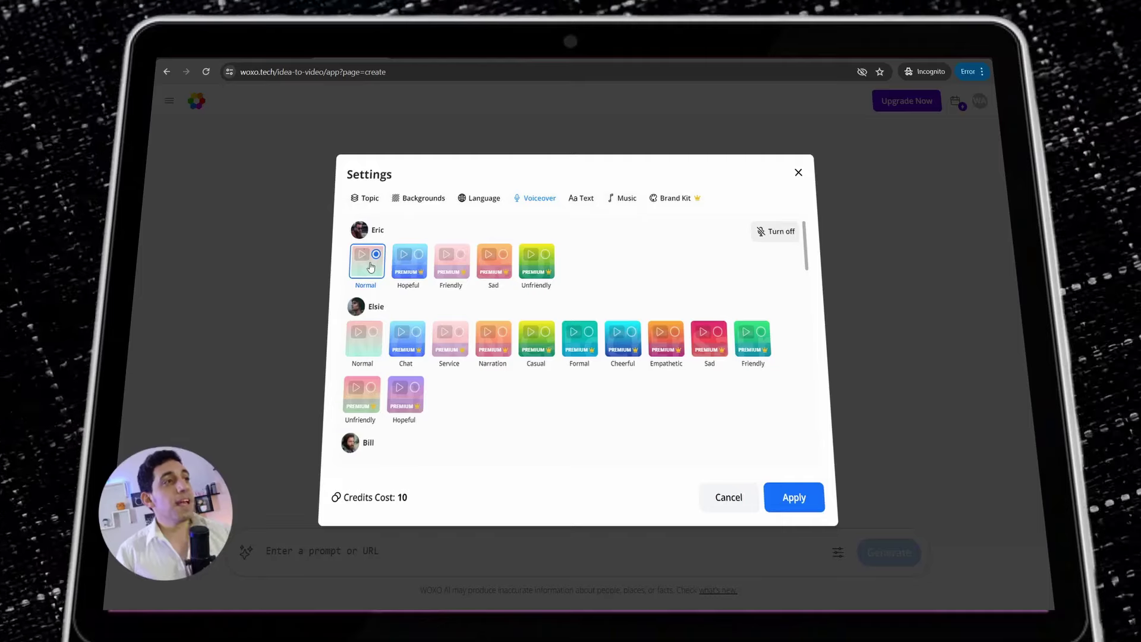
# - Style the video text with the Typewriter font, the Typewriter preset and the light blue colour
pyautogui.click(582, 202)
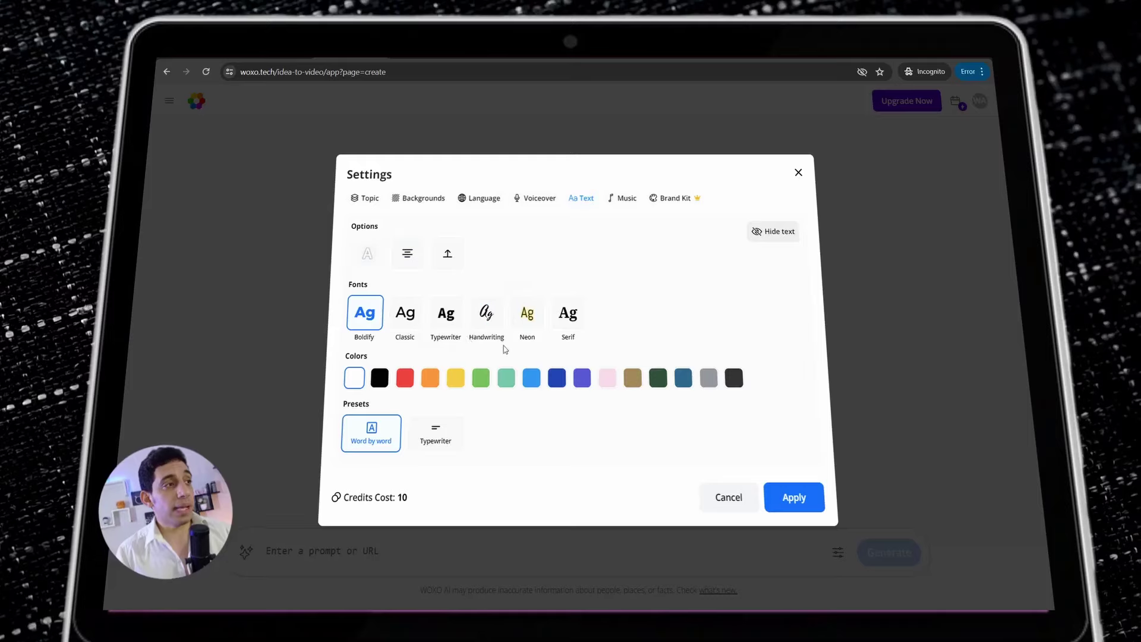
pyautogui.click(487, 321)
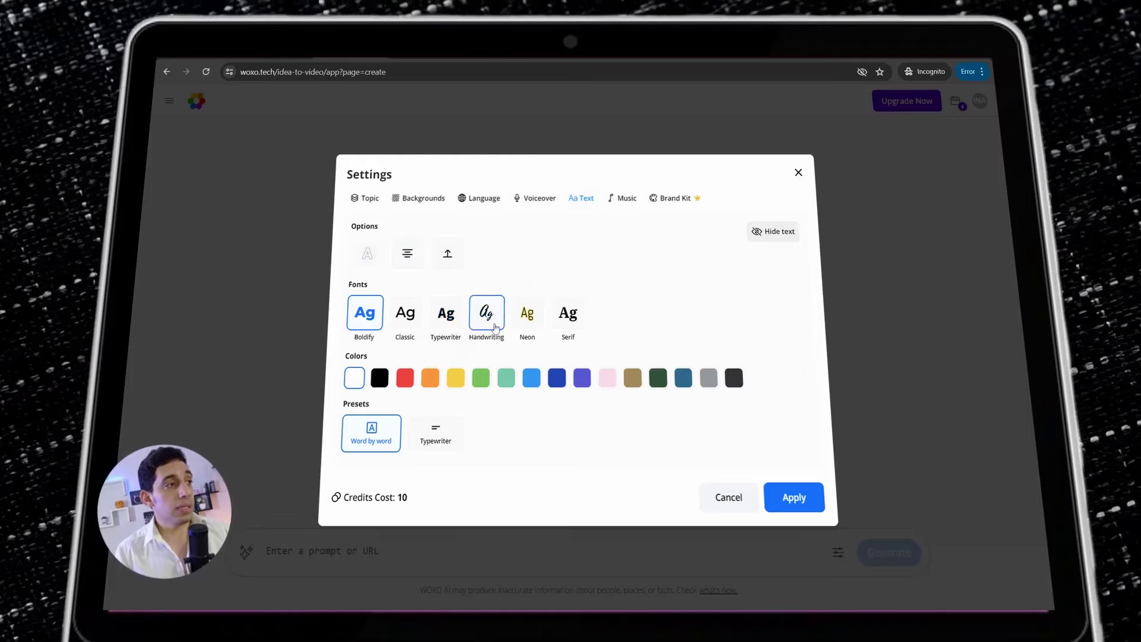
pyautogui.click(454, 319)
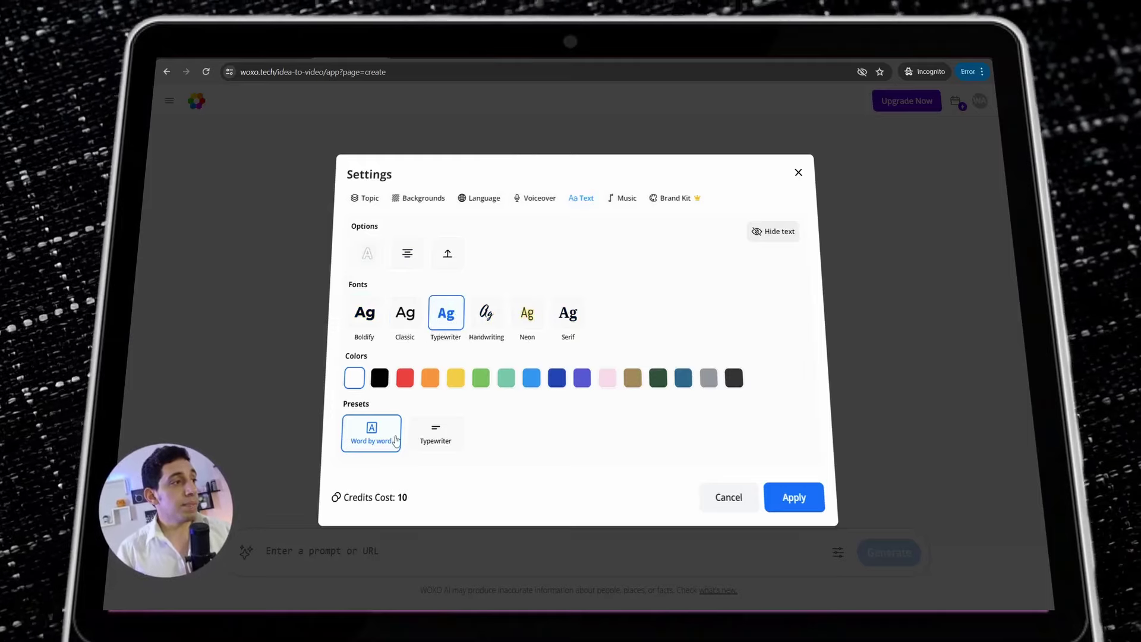
pyautogui.click(432, 430)
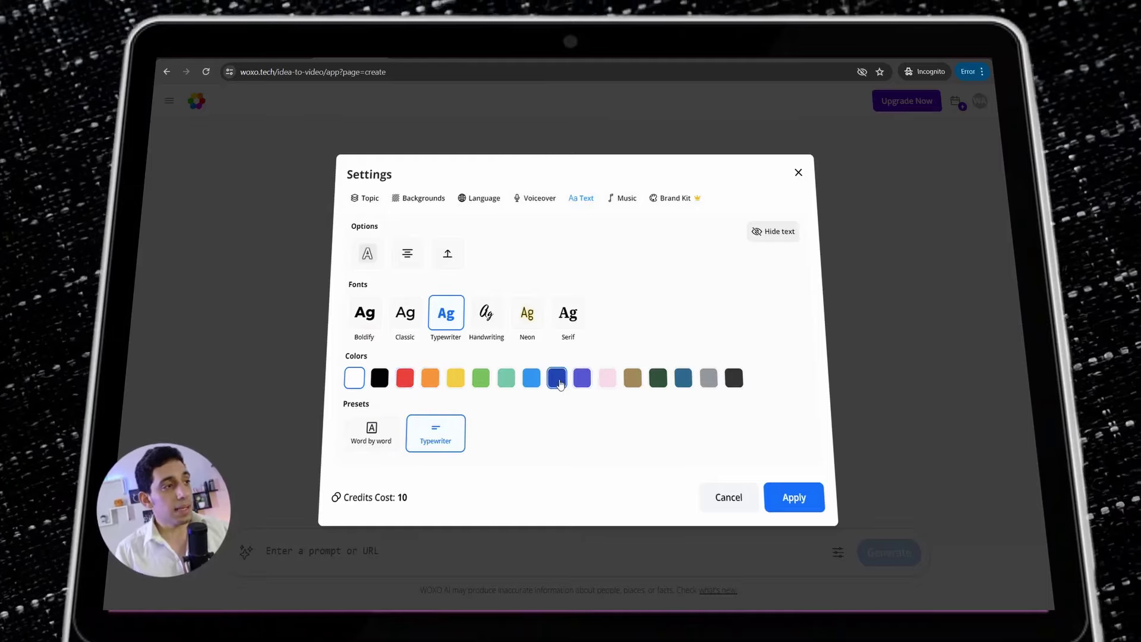
pyautogui.click(533, 383)
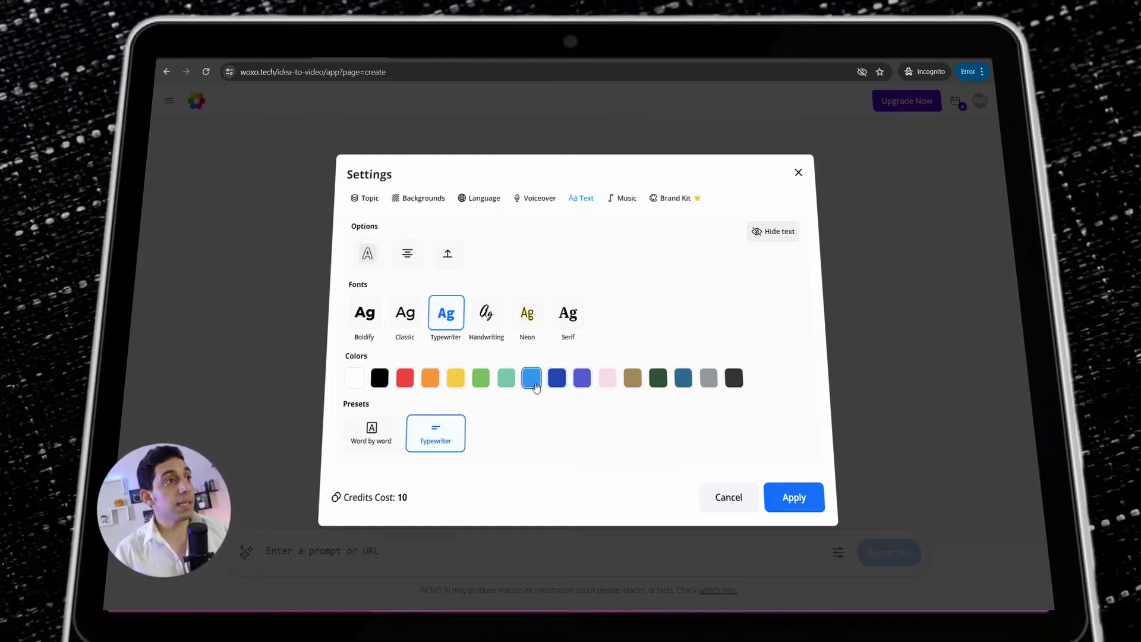
# - Review the background music options, keep Chosen by AI, and apply the video settings
pyautogui.click(624, 200)
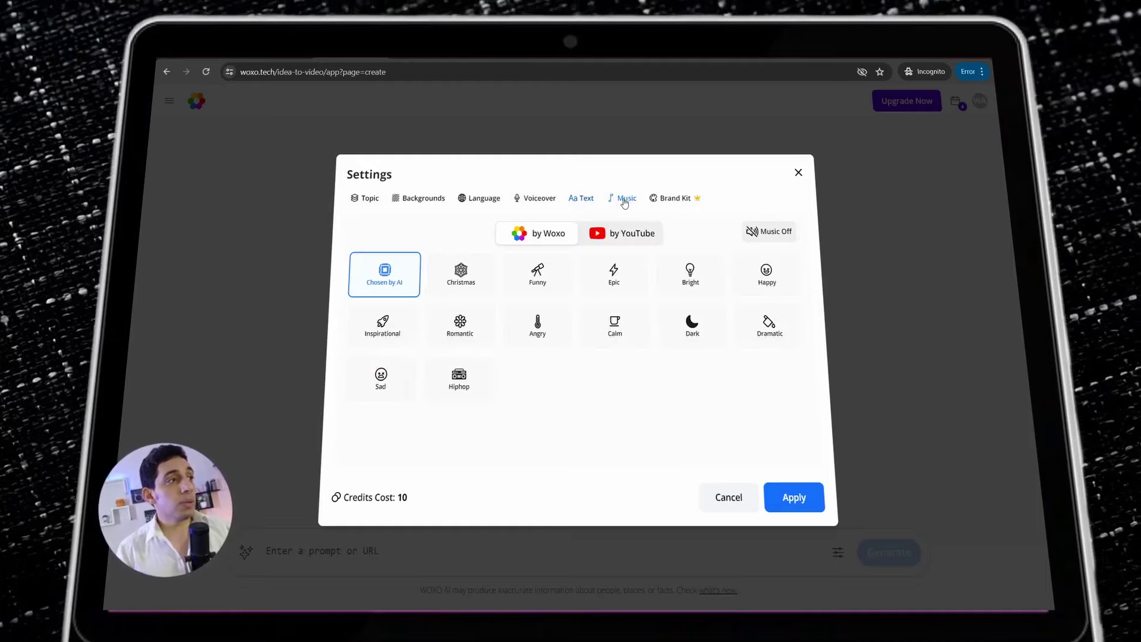
pyautogui.click(510, 324)
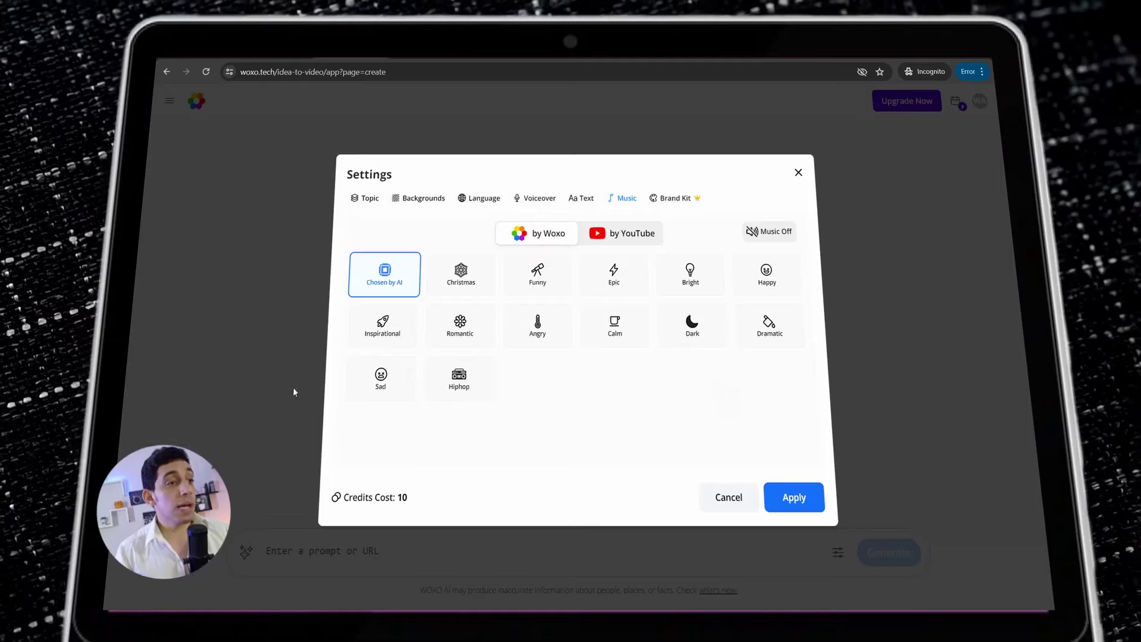
pyautogui.click(796, 498)
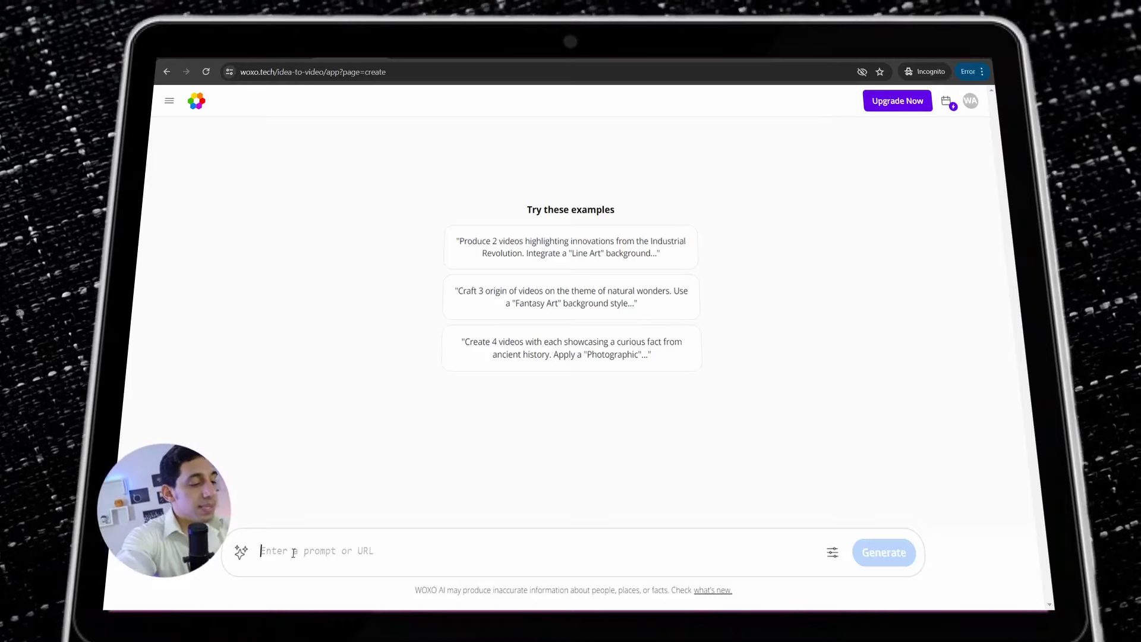
# - Generate videos from the prompt "create 5 videos about some strange facts about the ancient egyptians"
pyautogui.write('crea')
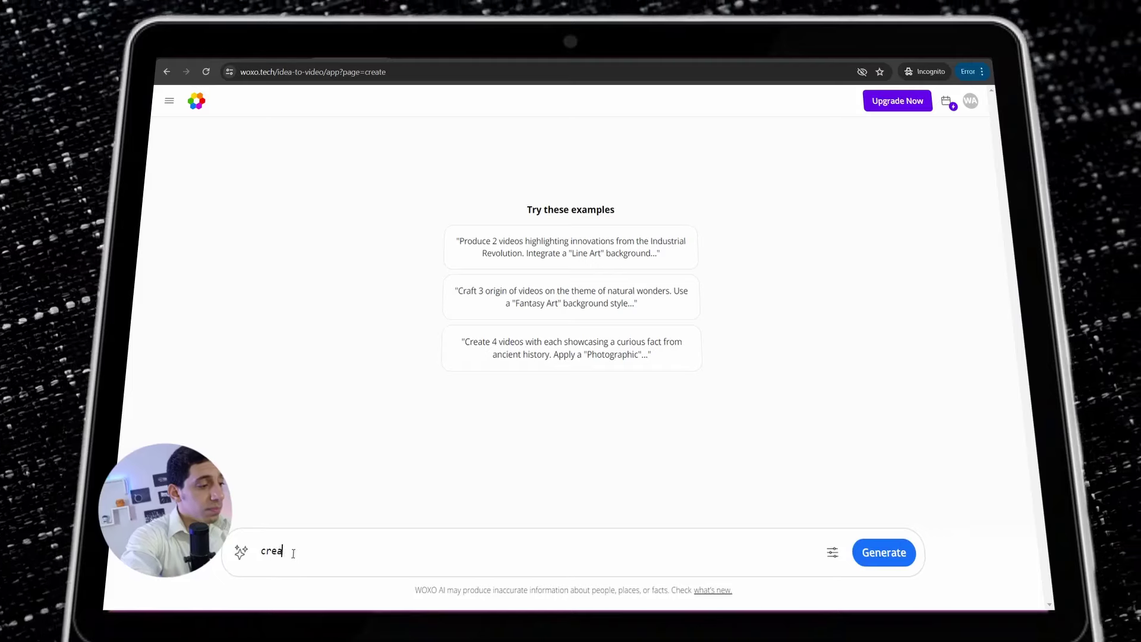
pyautogui.write('te 5 videos about the')
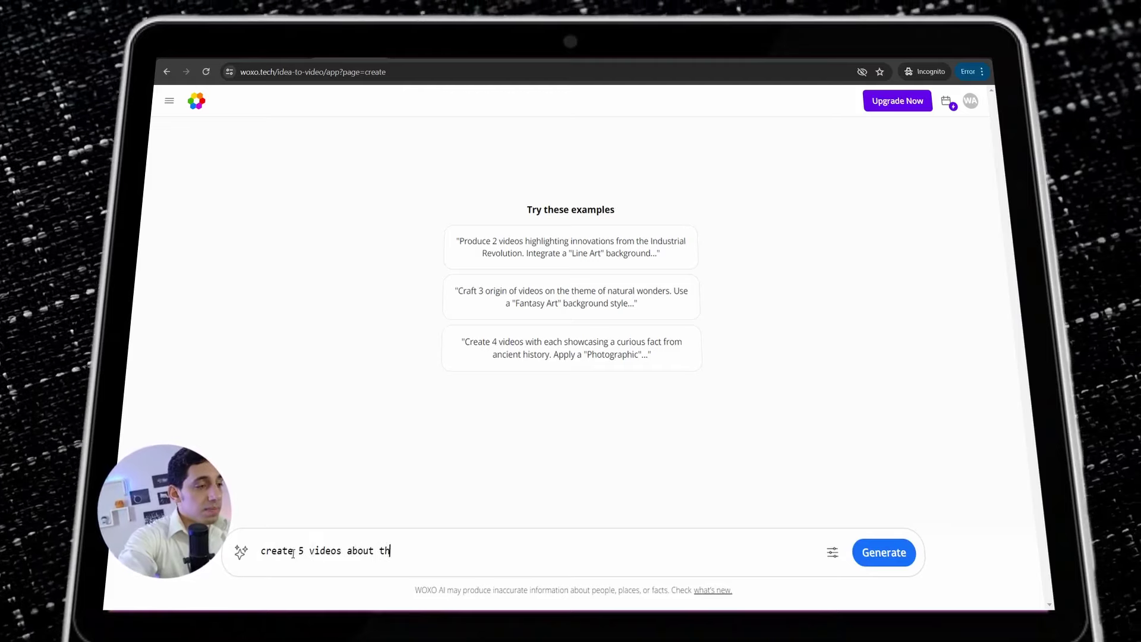
pyautogui.press('BackSpace')
pyautogui.press('BackSpace')
pyautogui.write('so')
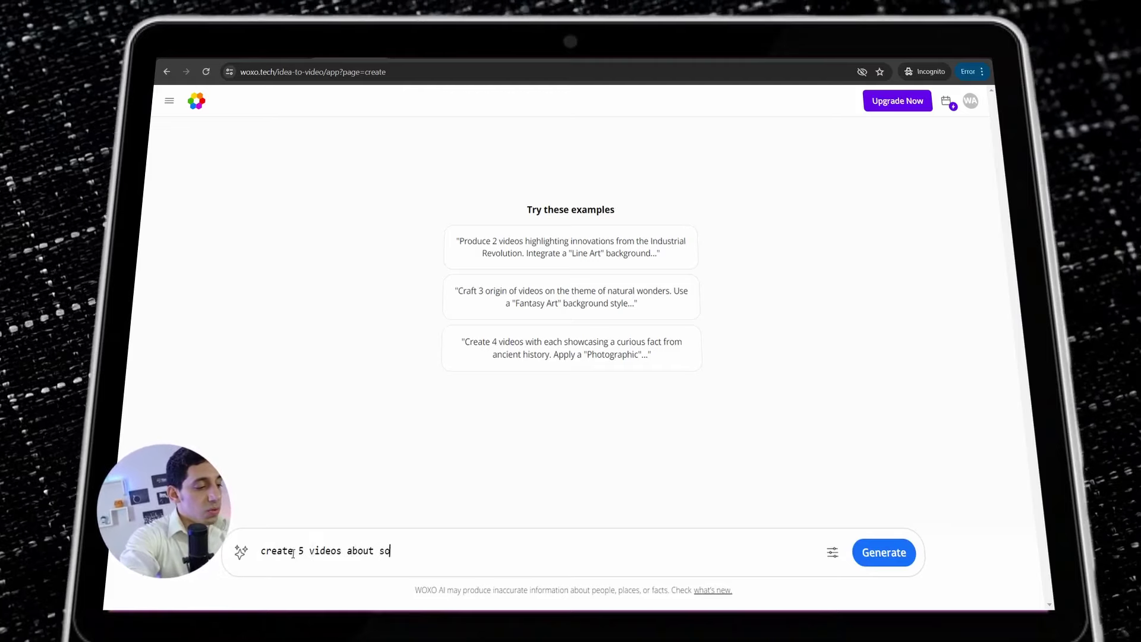
pyautogui.write('me strange ')
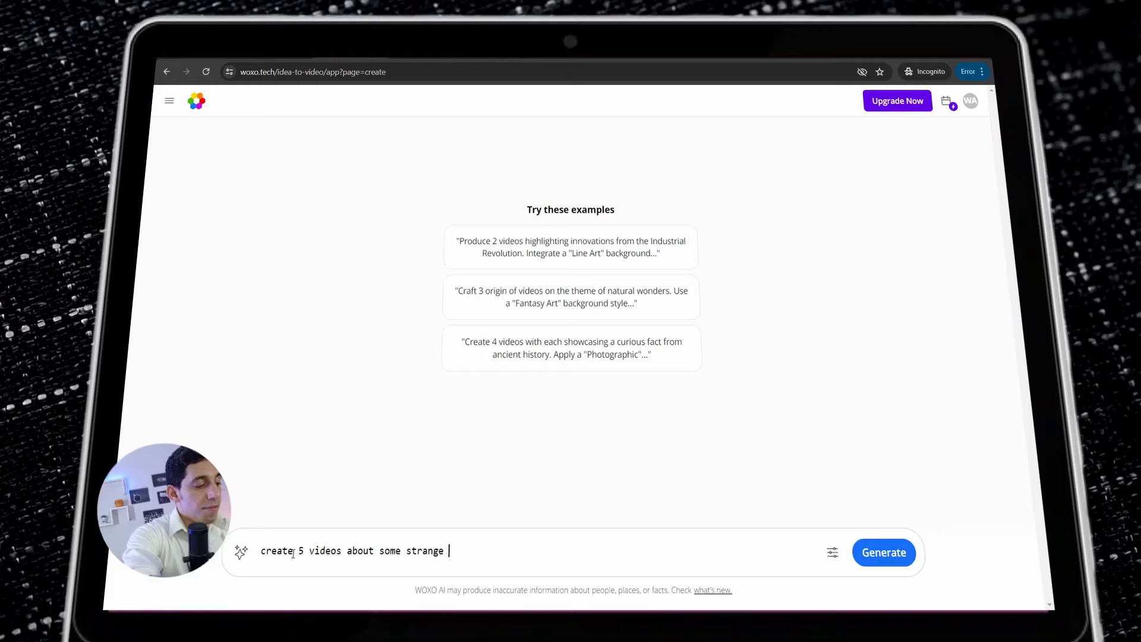
pyautogui.write('facts a')
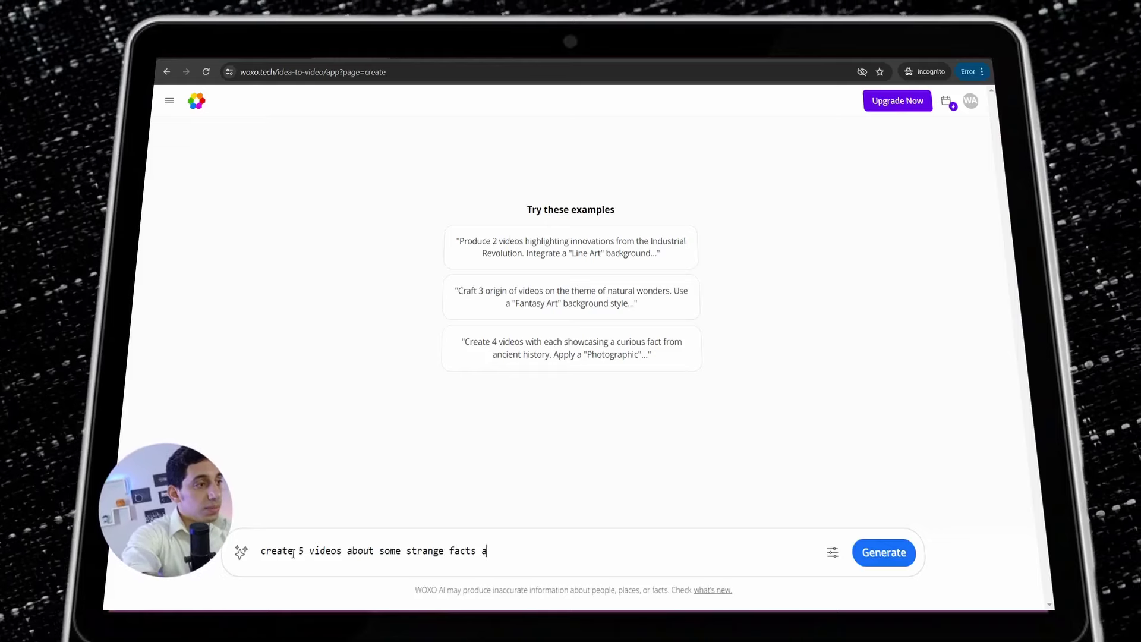
pyautogui.write('out')
pyautogui.press('BackSpace')
pyautogui.press('BackSpace')
pyautogui.press('BackSpace')
pyautogui.press('BackSpace')
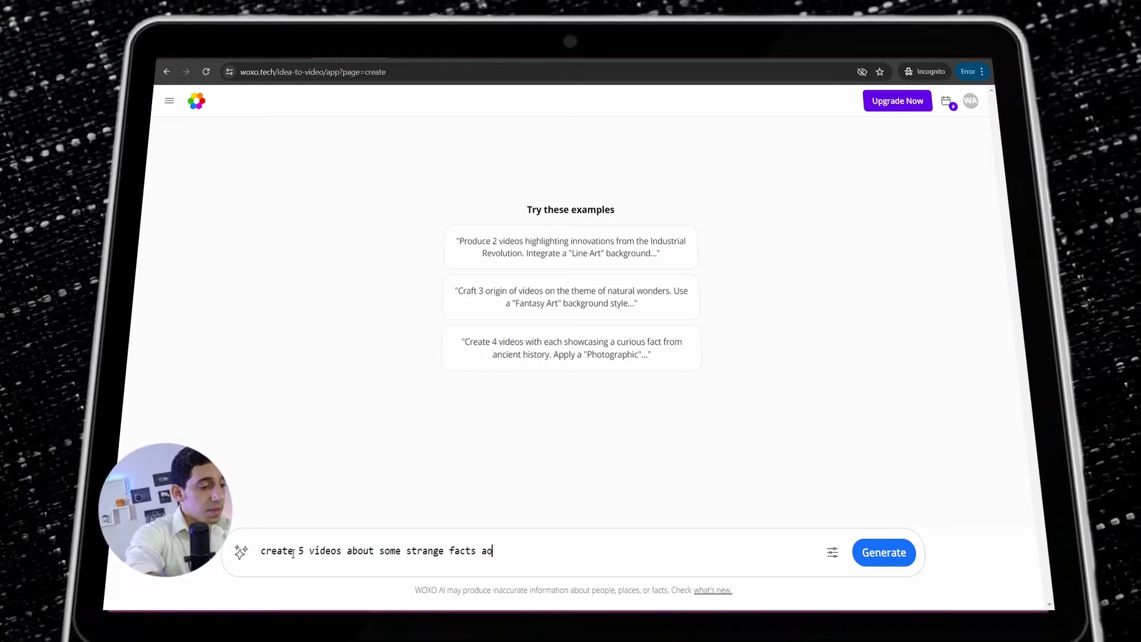
pyautogui.write('bout thew ')
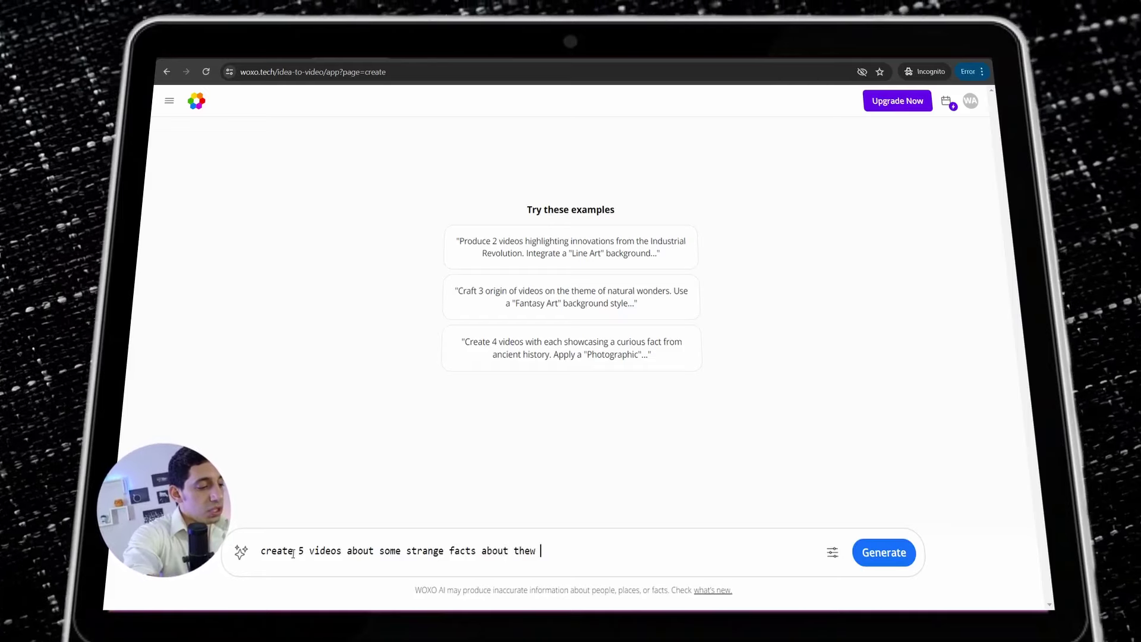
pyautogui.write('ancient ')
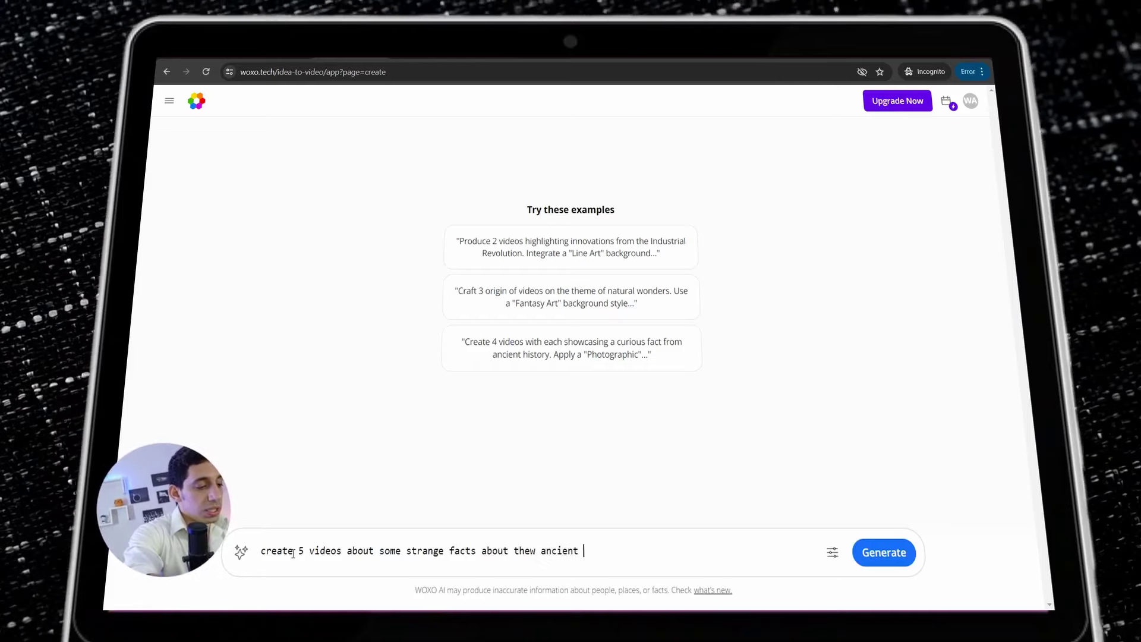
pyautogui.write('egyptians')
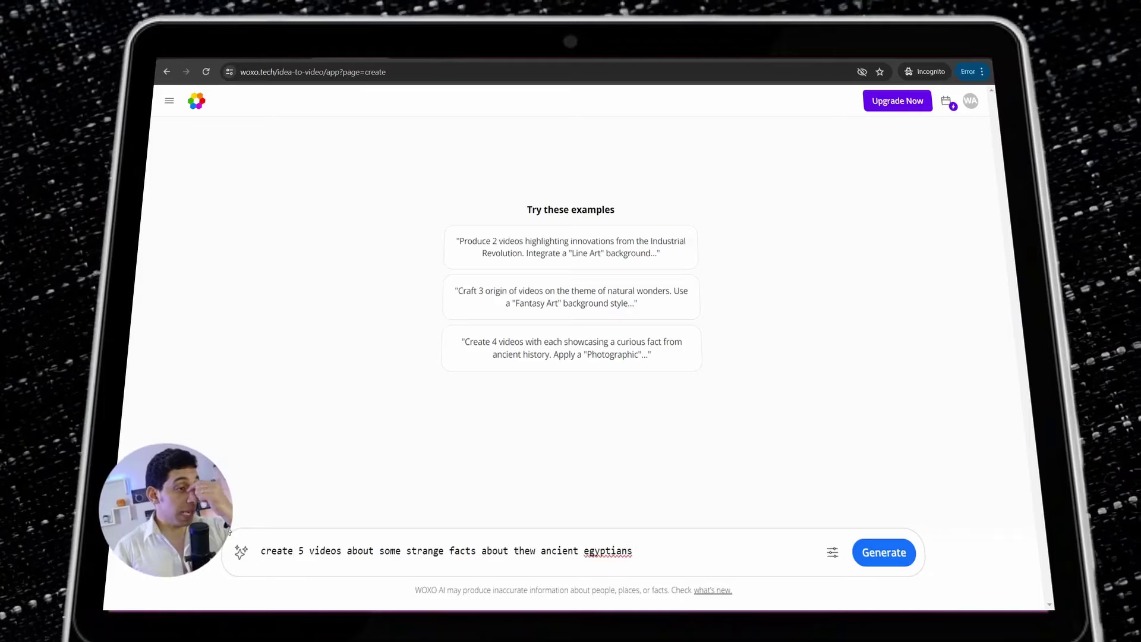
pyautogui.click(536, 555)
pyautogui.press('BackSpace')
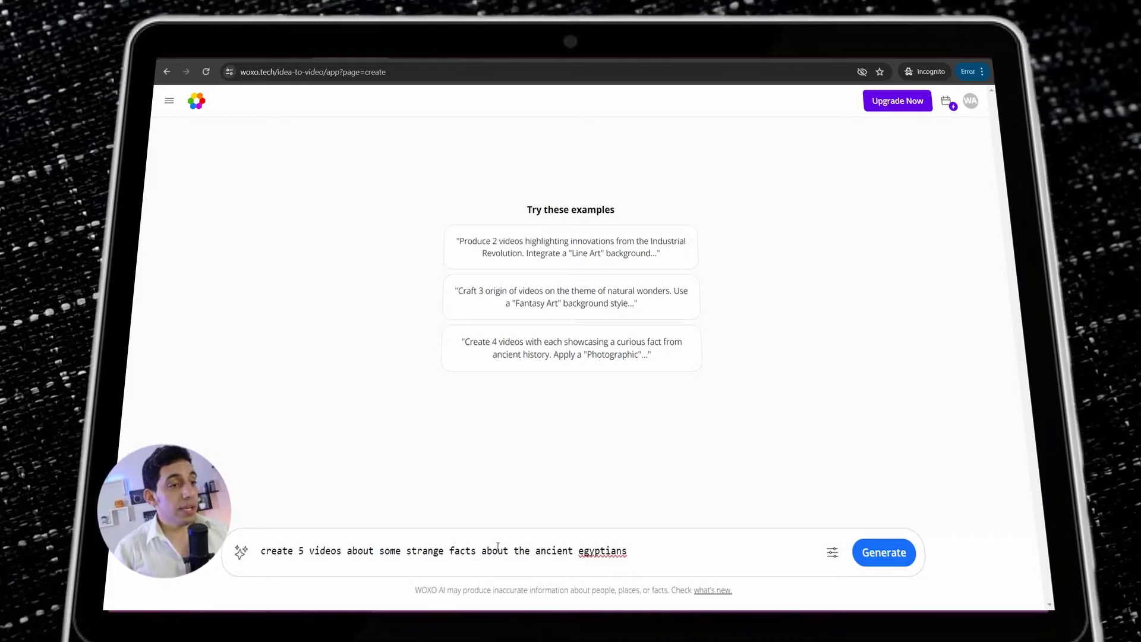
pyautogui.click(884, 562)
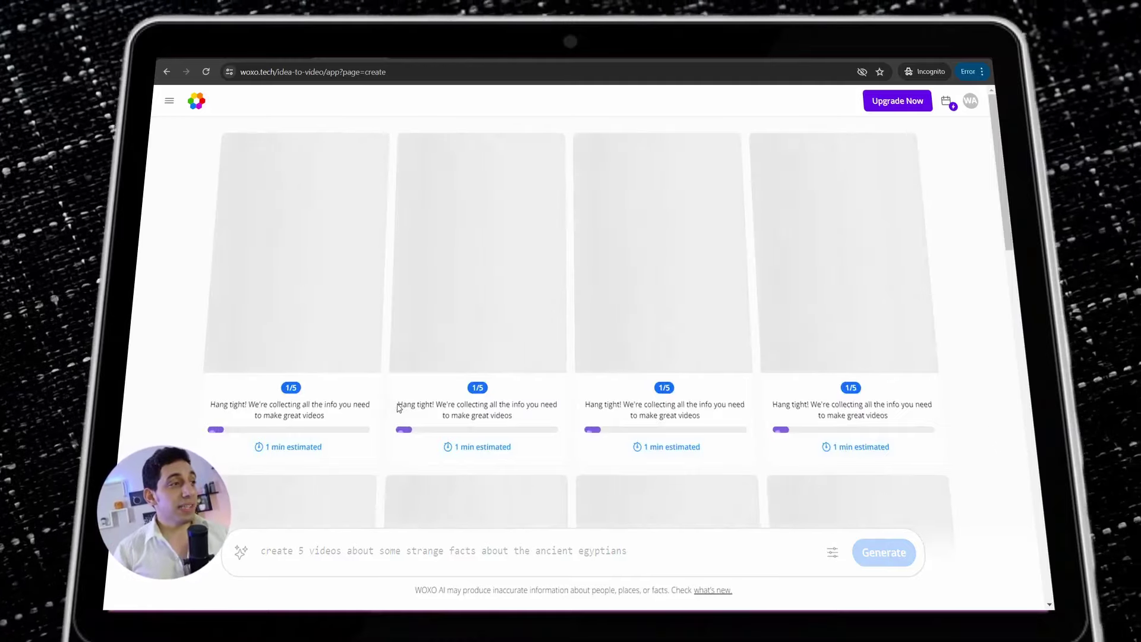
# - Look over the generated ancient Egyptian videos in the results grid, including the fifth one in the second row
pyautogui.scroll(-1, 385, 375)
pyautogui.scroll(-3, 413, 357)
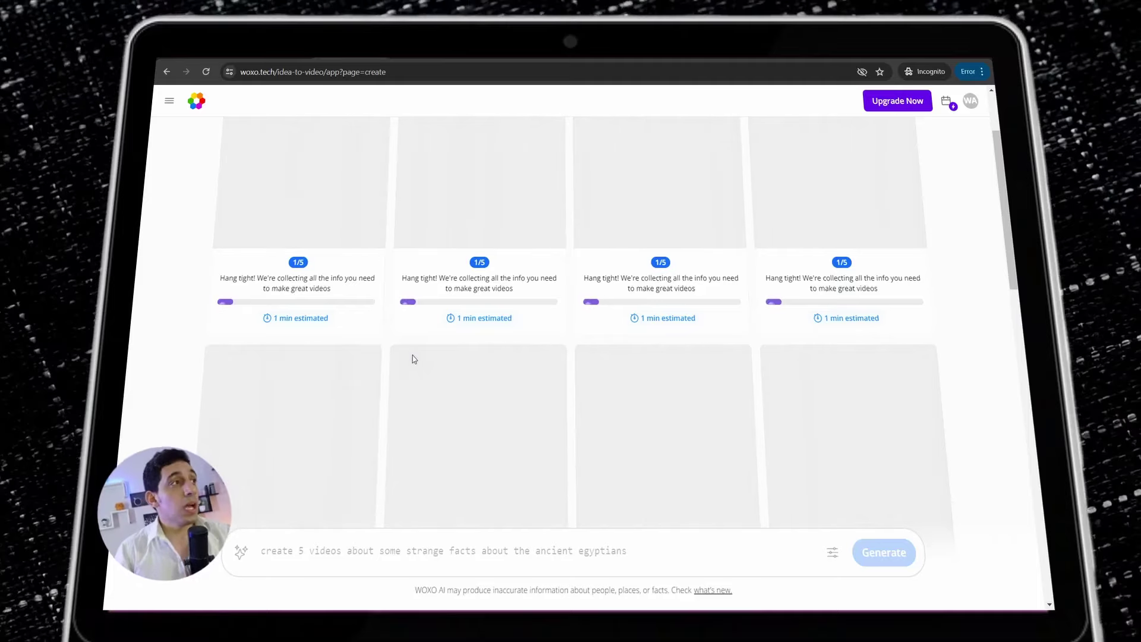
pyautogui.scroll(2, 414, 359)
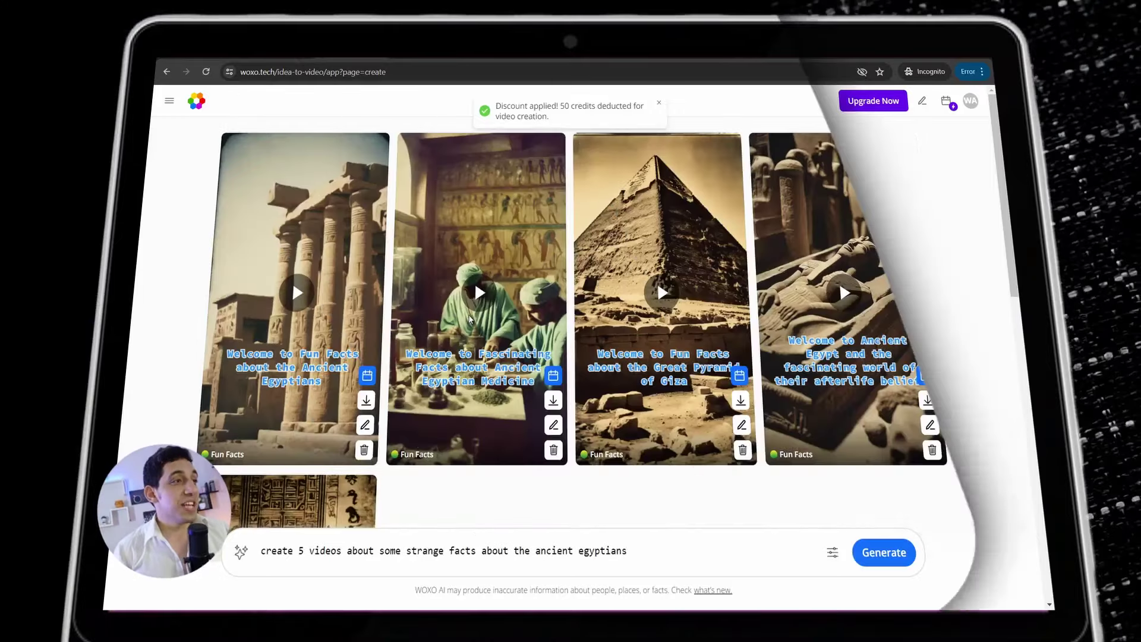
pyautogui.scroll(-3, 474, 282)
pyautogui.scroll(-2, 287, 321)
pyautogui.scroll(4, 287, 321)
pyautogui.scroll(-5, 326, 372)
pyautogui.scroll(3, 327, 372)
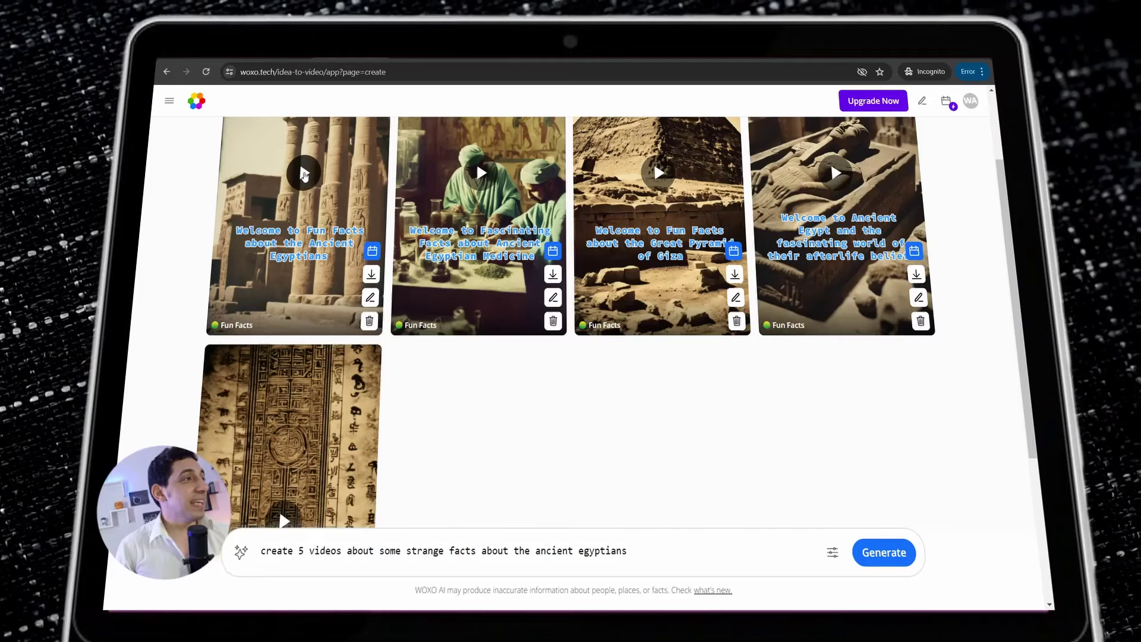
pyautogui.scroll(2, 304, 174)
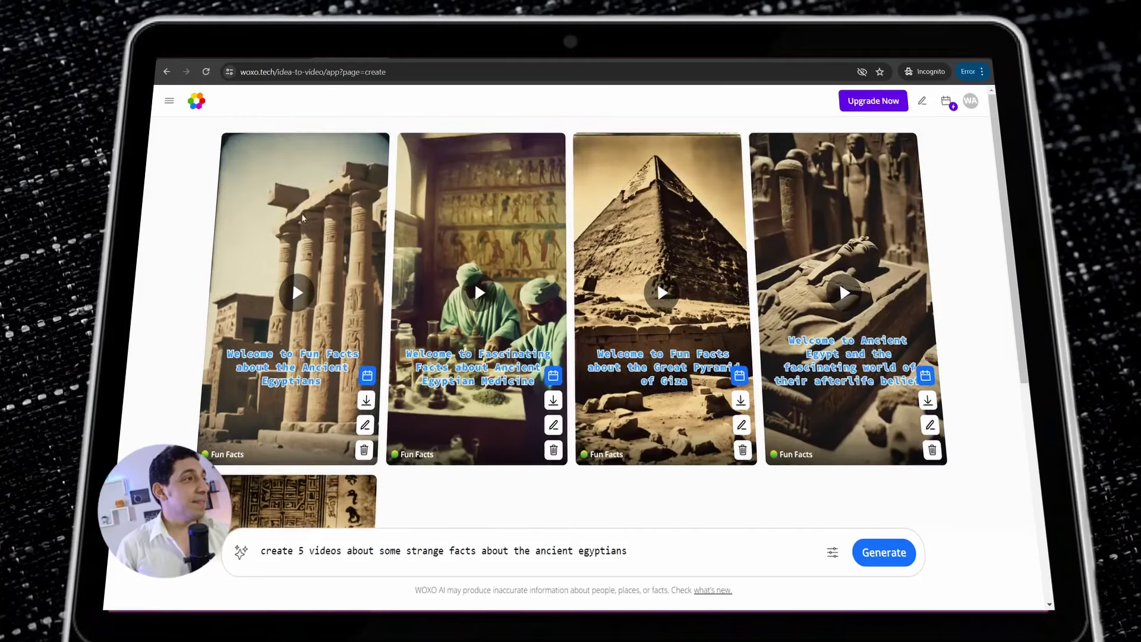
# - Play and pause the first generated video, and highlight its description with the hashtags
pyautogui.click(297, 294)
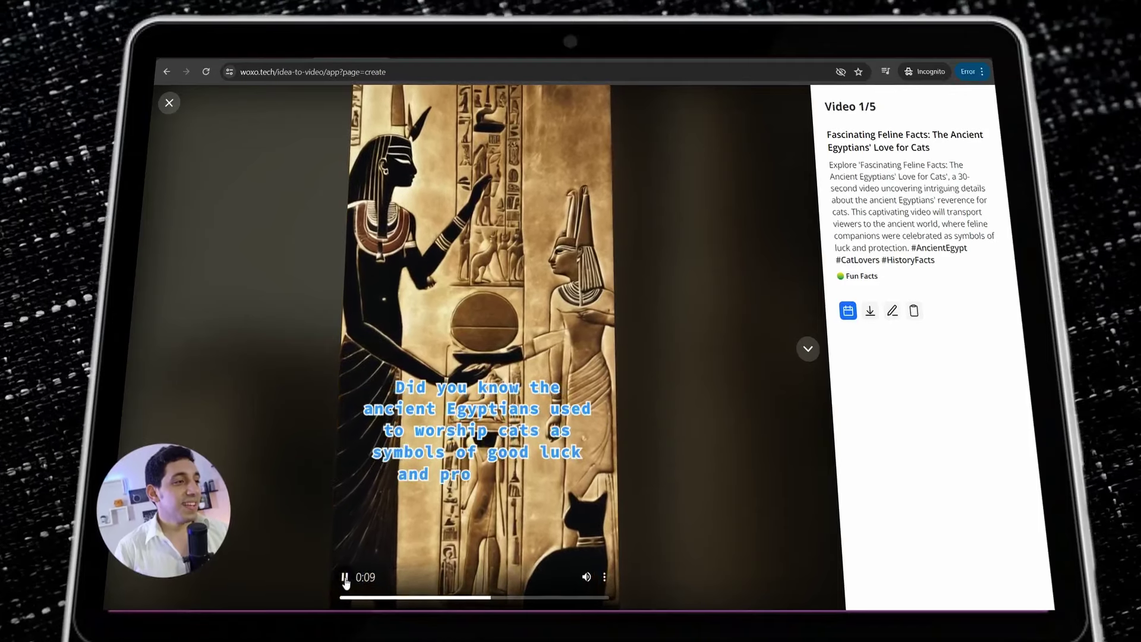
pyautogui.click(344, 578)
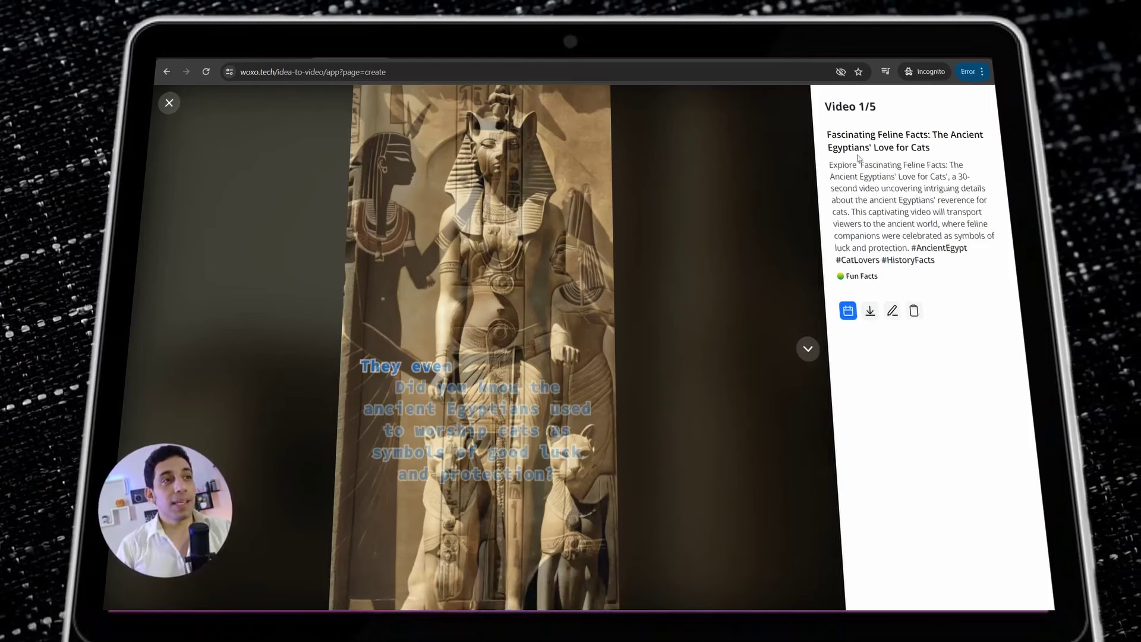
pyautogui.moveTo(829, 165); pyautogui.dragTo(980, 258)
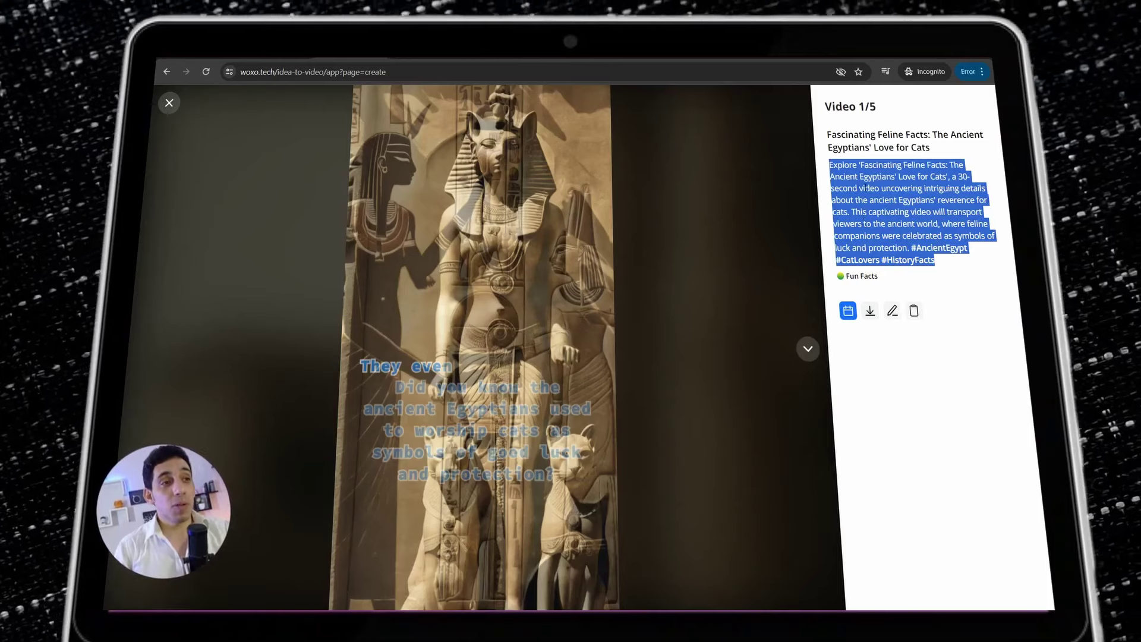
# - Open the first video for editing, review its Scenes and Multimedia options, and close the editor
pyautogui.click(892, 311)
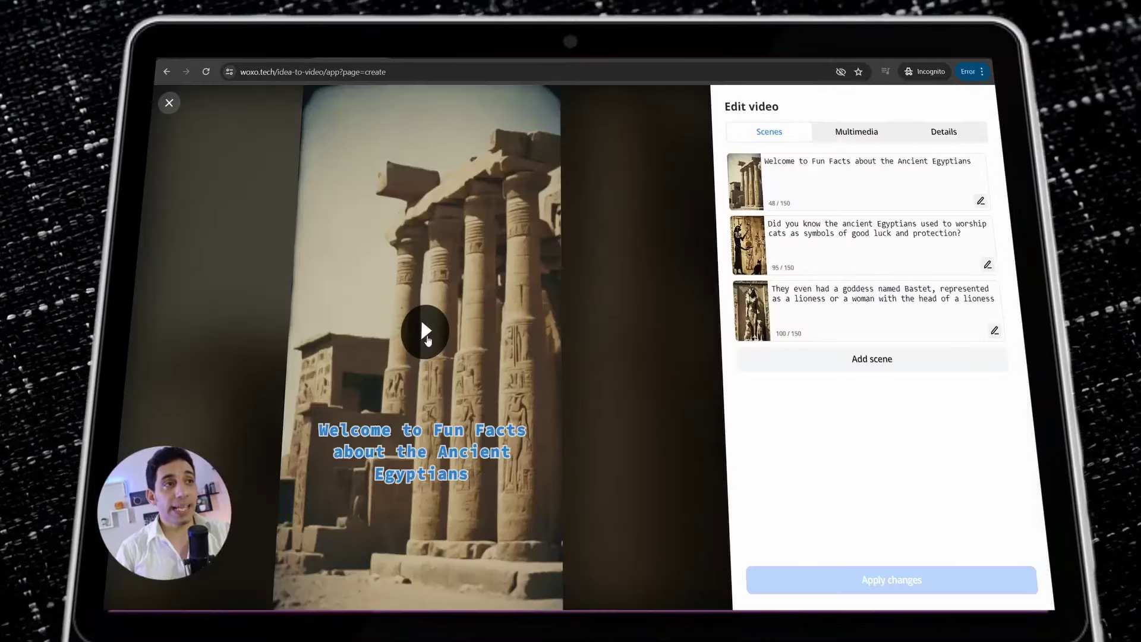
pyautogui.click(817, 159)
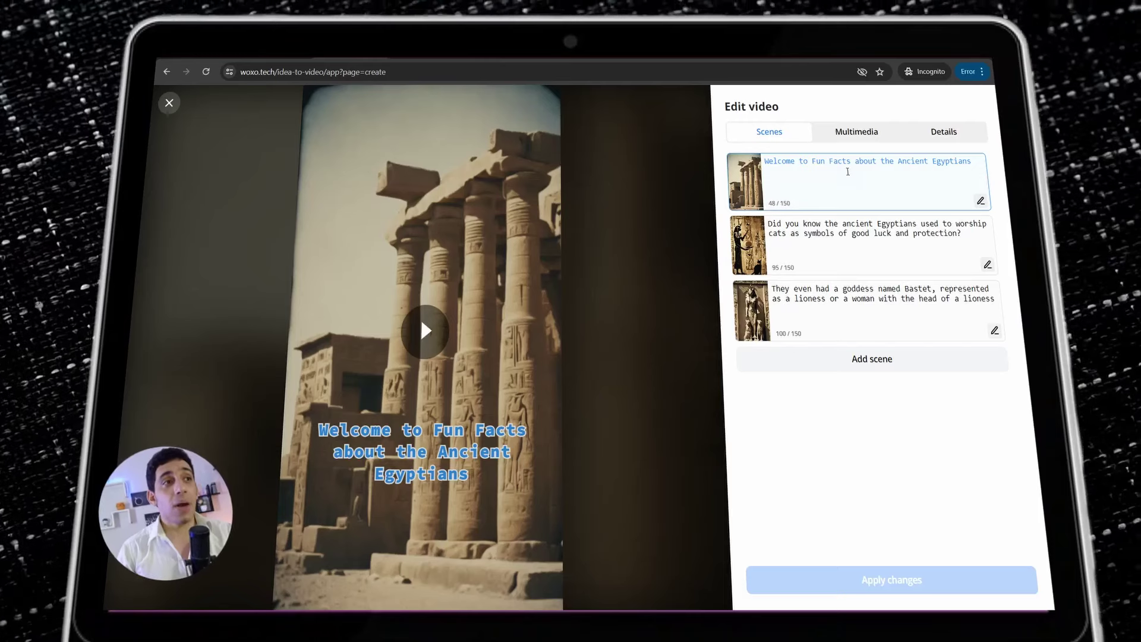
pyautogui.click(853, 136)
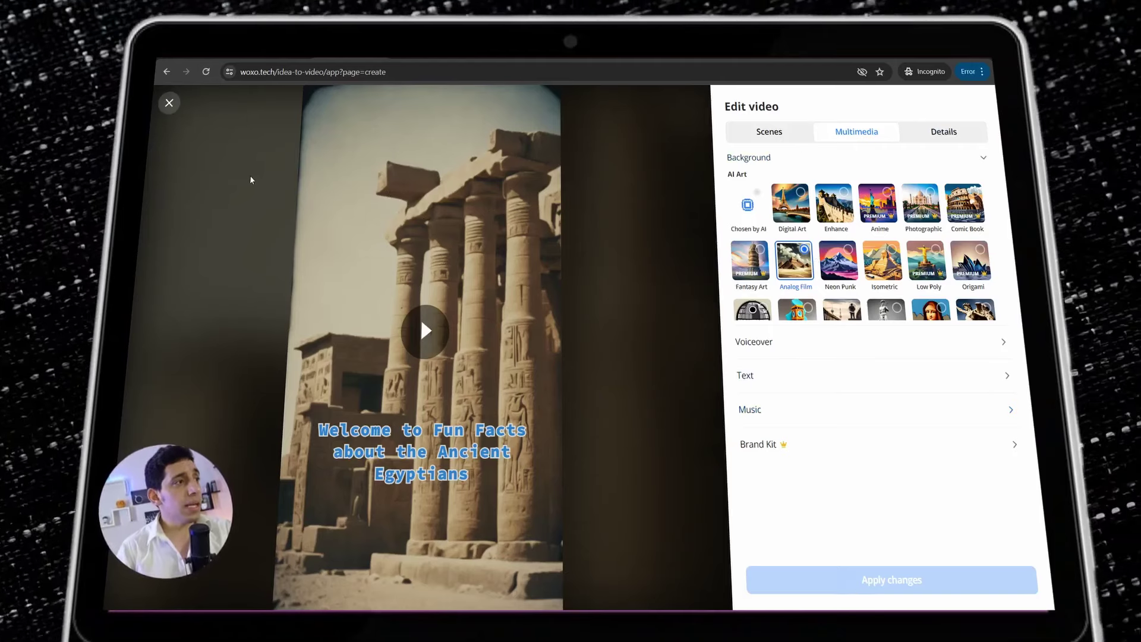
pyautogui.click(169, 103)
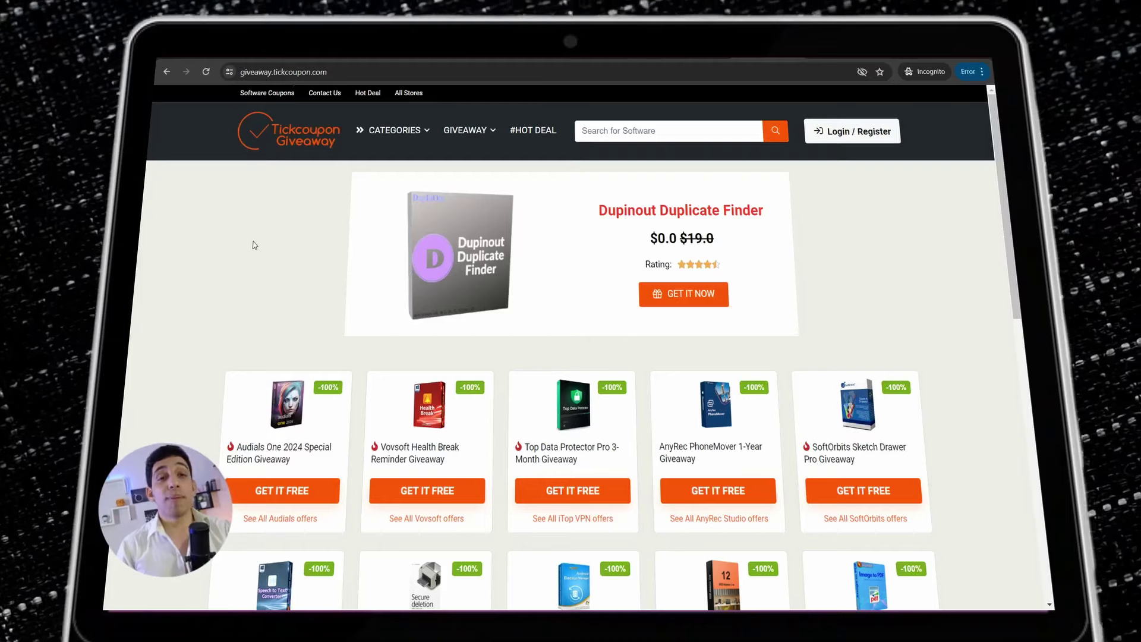
# - Browse the free software offers on the Tickcoupon Giveaway home page
pyautogui.scroll(-3, 256, 245)
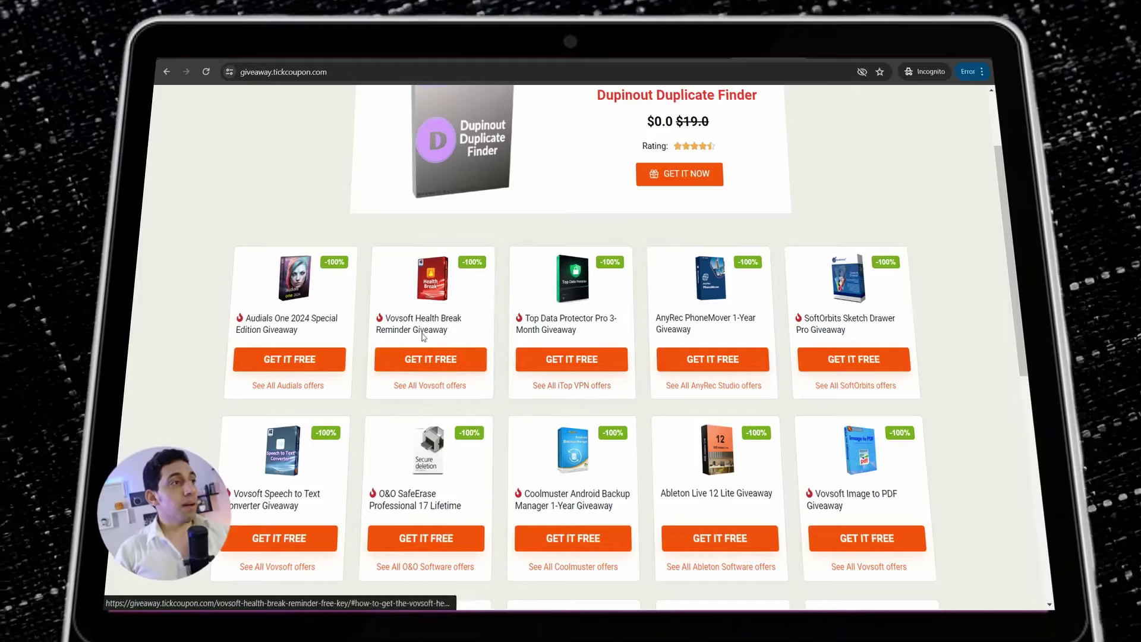
pyautogui.scroll(-3, 395, 364)
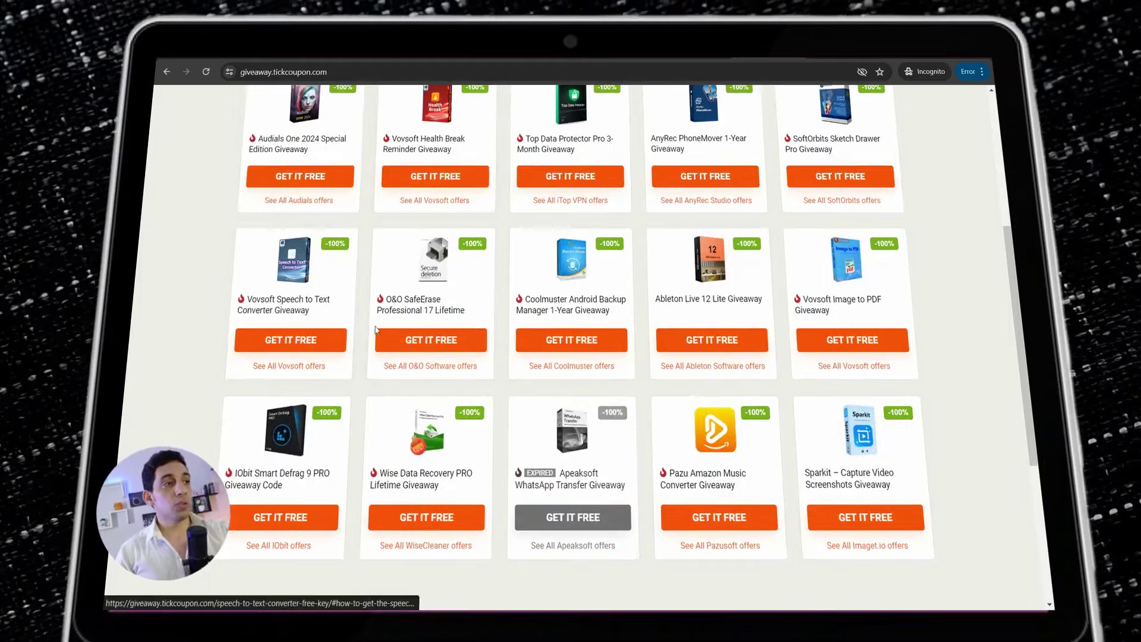
pyautogui.scroll(4, 380, 333)
pyautogui.scroll(-2, 383, 345)
pyautogui.scroll(4, 474, 327)
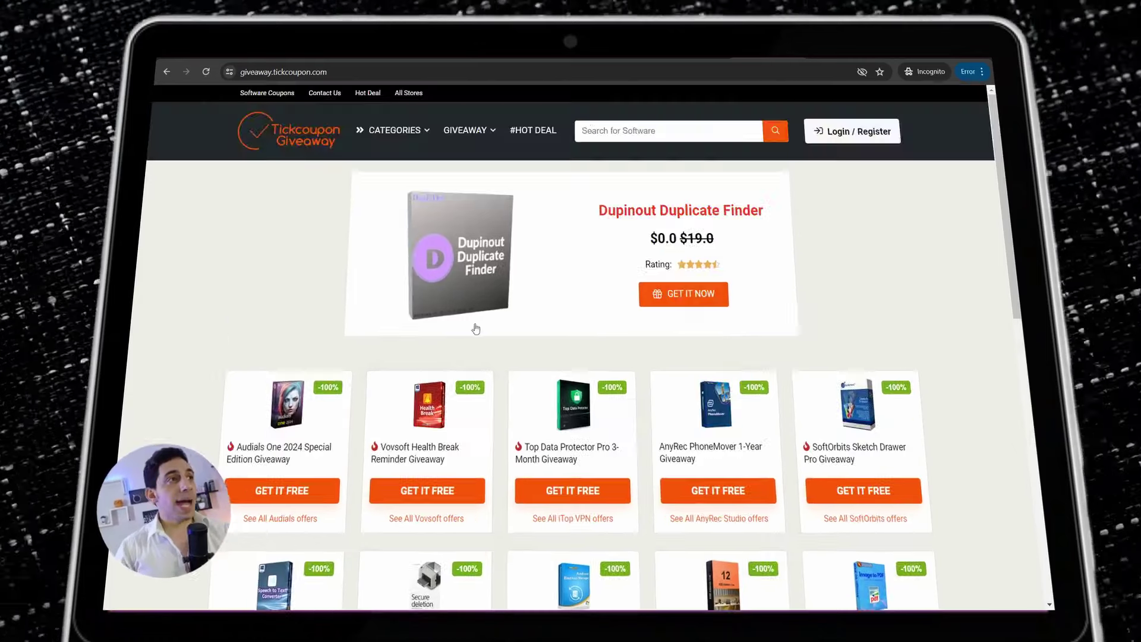
# - Search the giveaway site for "recmaster" and open the RecMaster Pro Giveaway – Screen Recorder Software article
pyautogui.click(607, 132)
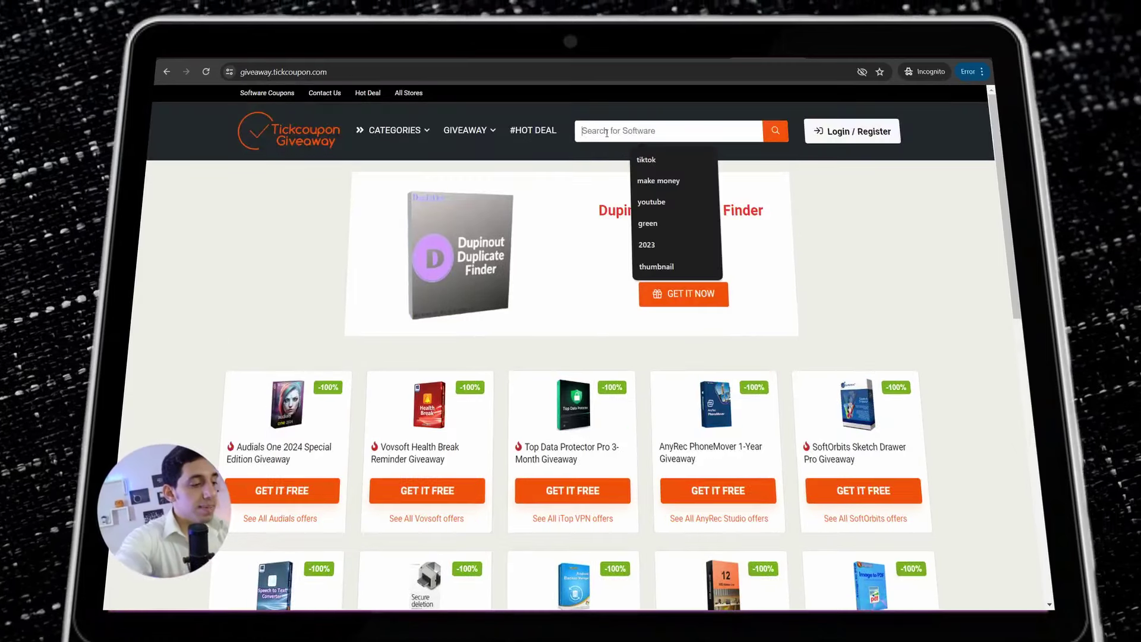
pyautogui.write('recmaster')
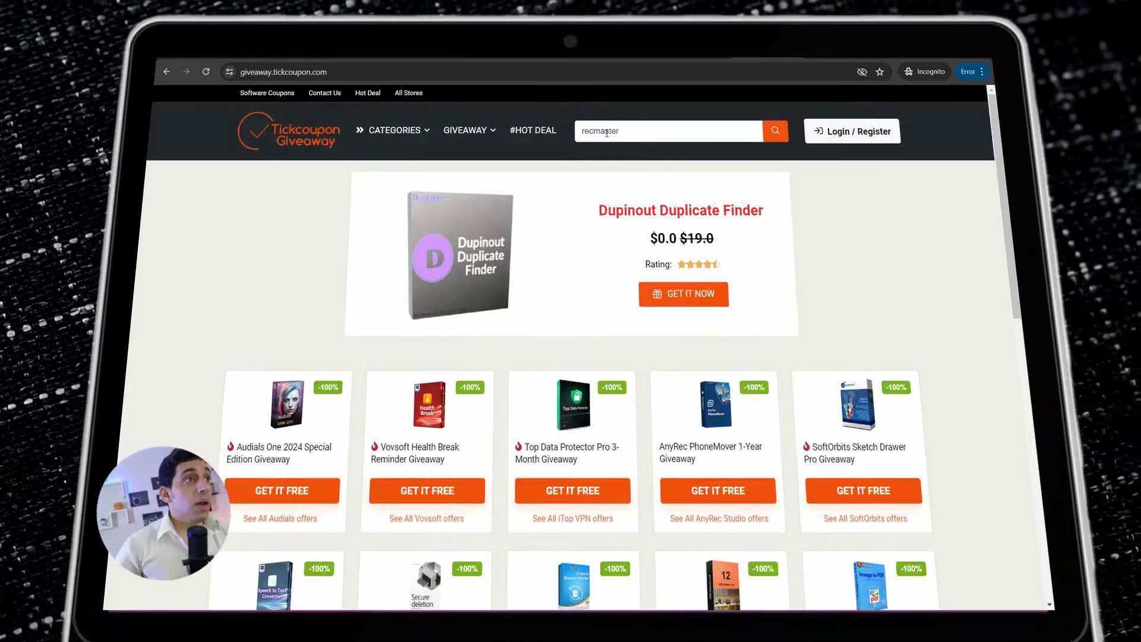
pyautogui.press('Return')
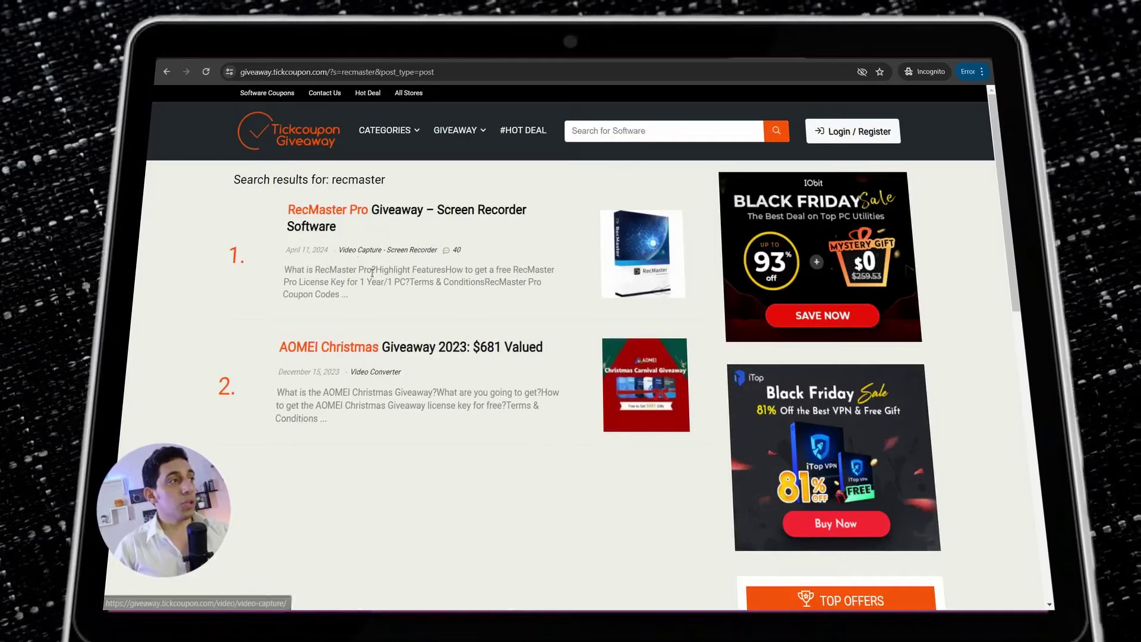
pyautogui.click(373, 212)
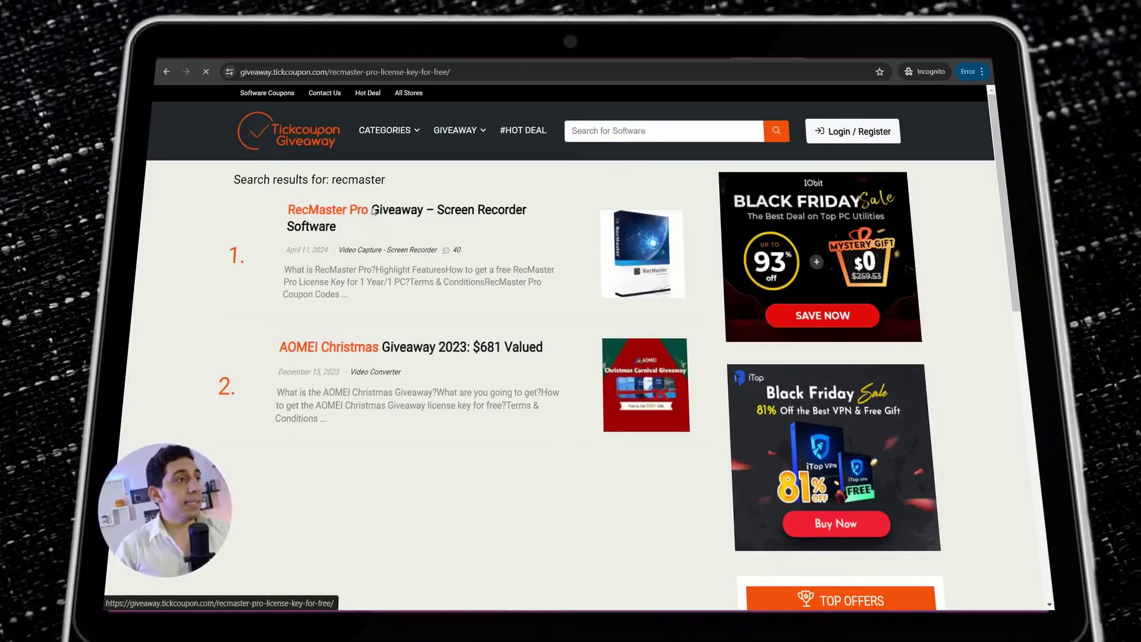
# - Read the RecMaster Pro article's features, installer download and license registration instructions
pyautogui.scroll(-4, 398, 315)
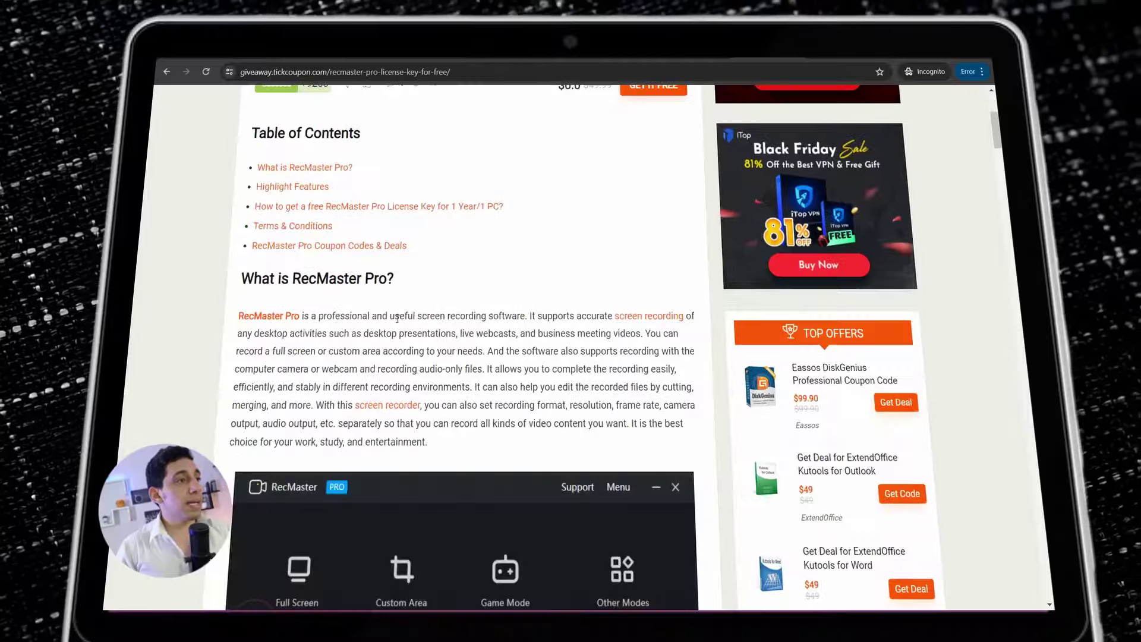
pyautogui.scroll(-9, 375, 335)
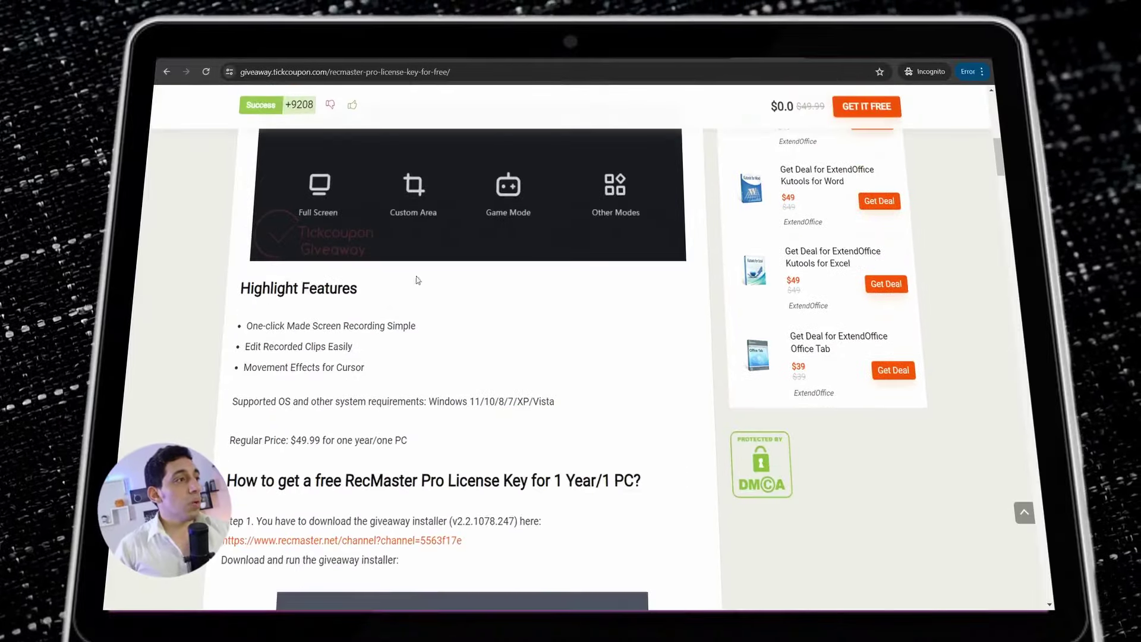
pyautogui.scroll(-2, 330, 294)
pyautogui.scroll(-3, 357, 273)
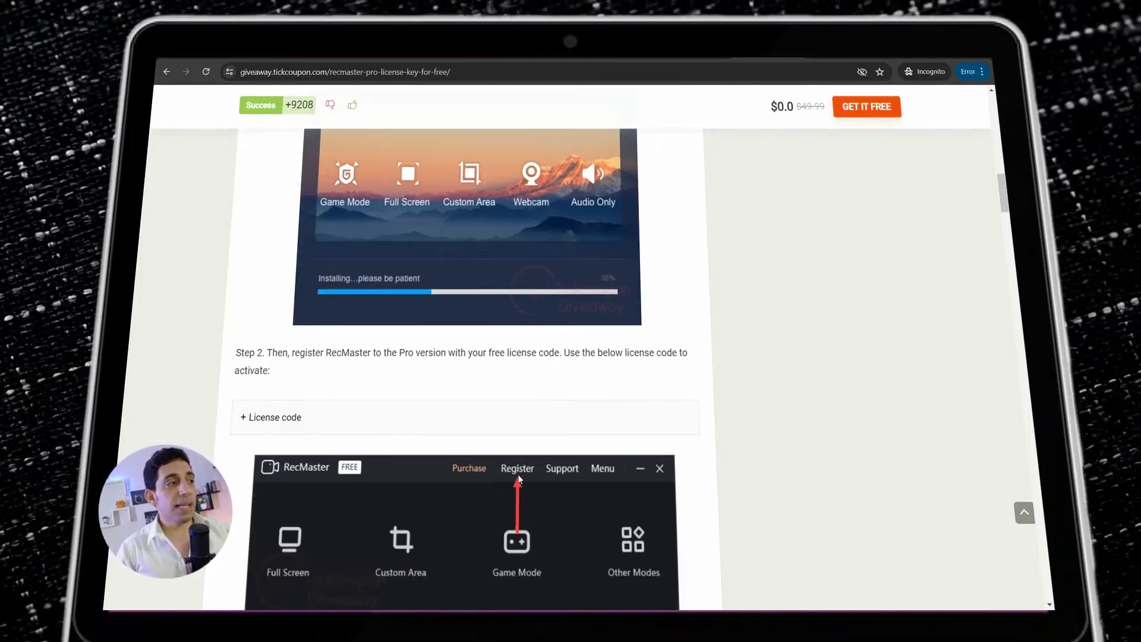
pyautogui.scroll(-2, 464, 464)
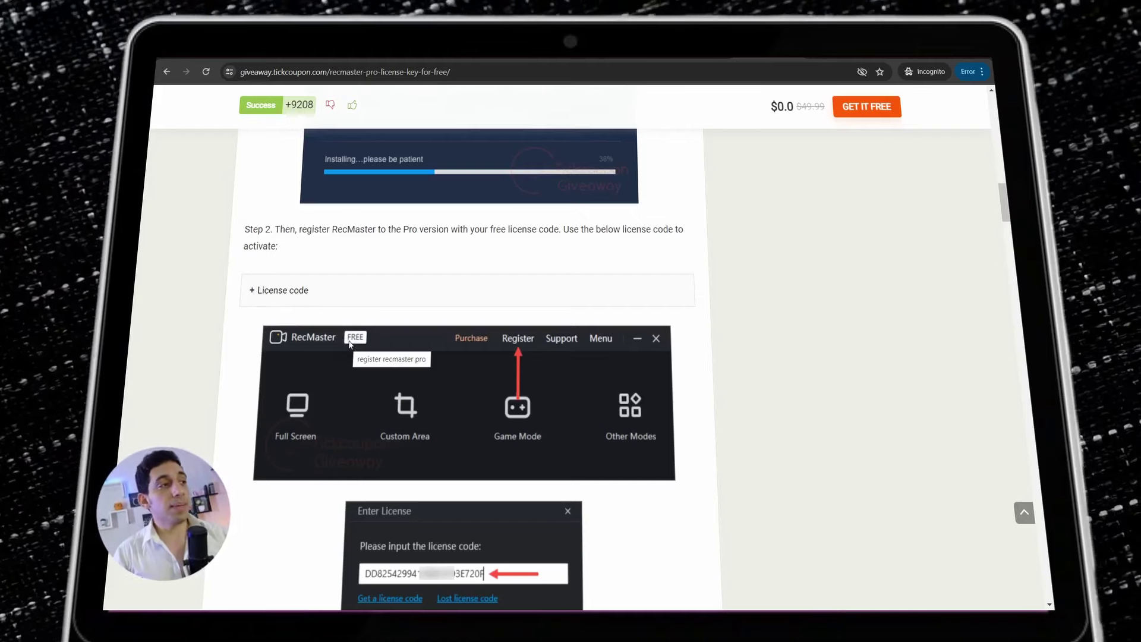
pyautogui.scroll(-9, 350, 344)
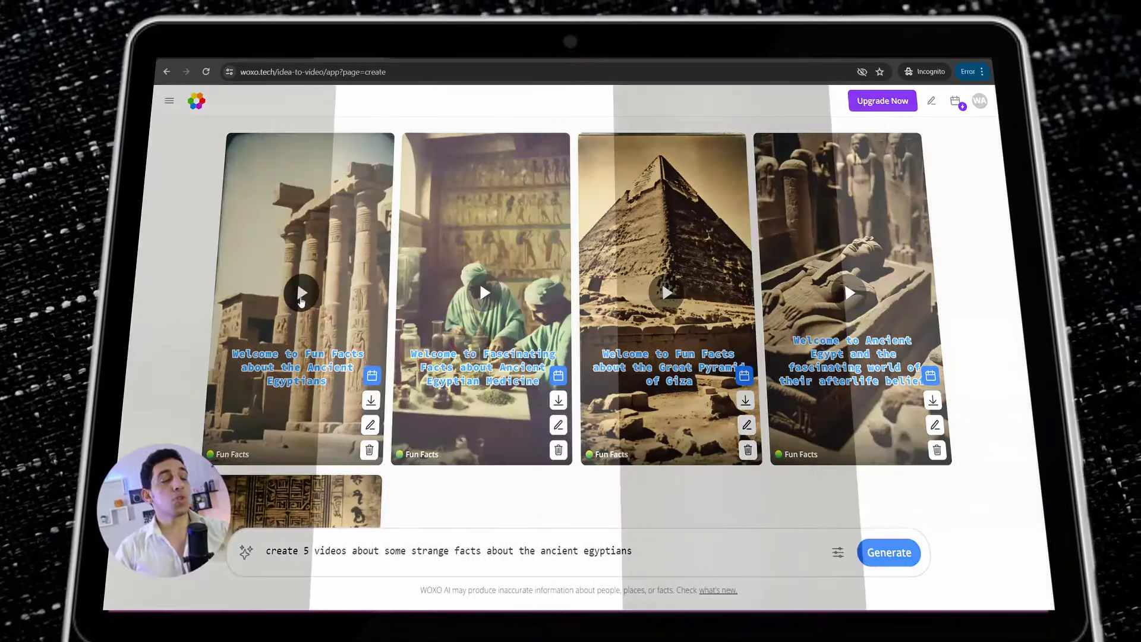
# - Preview the first generated WOXO video again, close it, and return to WOXO from the OBS Studio search results
pyautogui.click(301, 294)
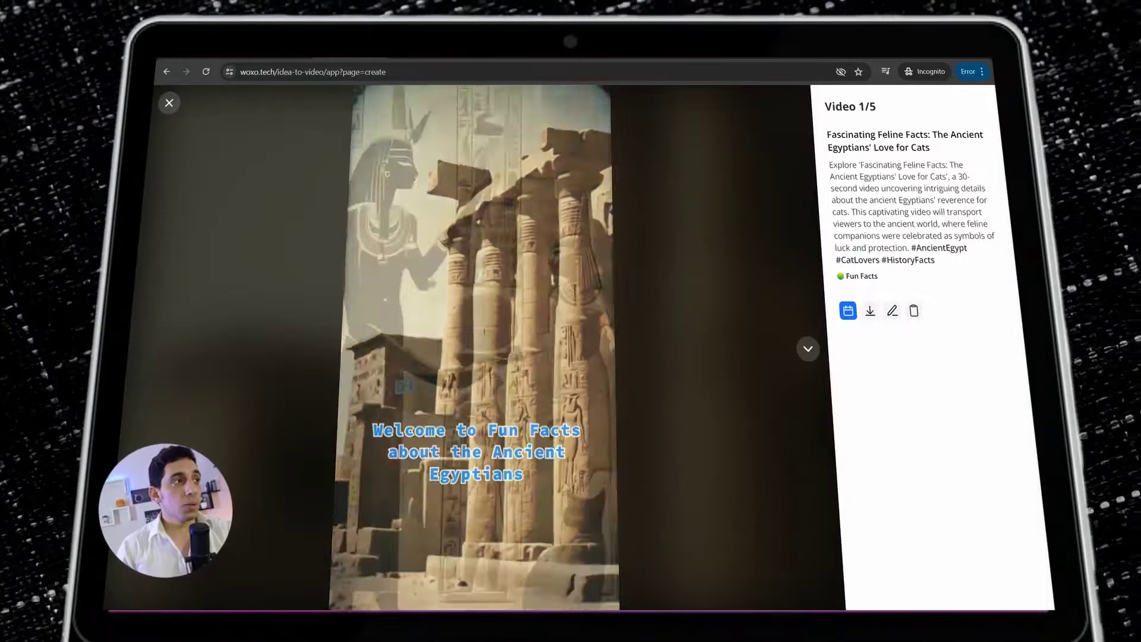
pyautogui.press('Escape')
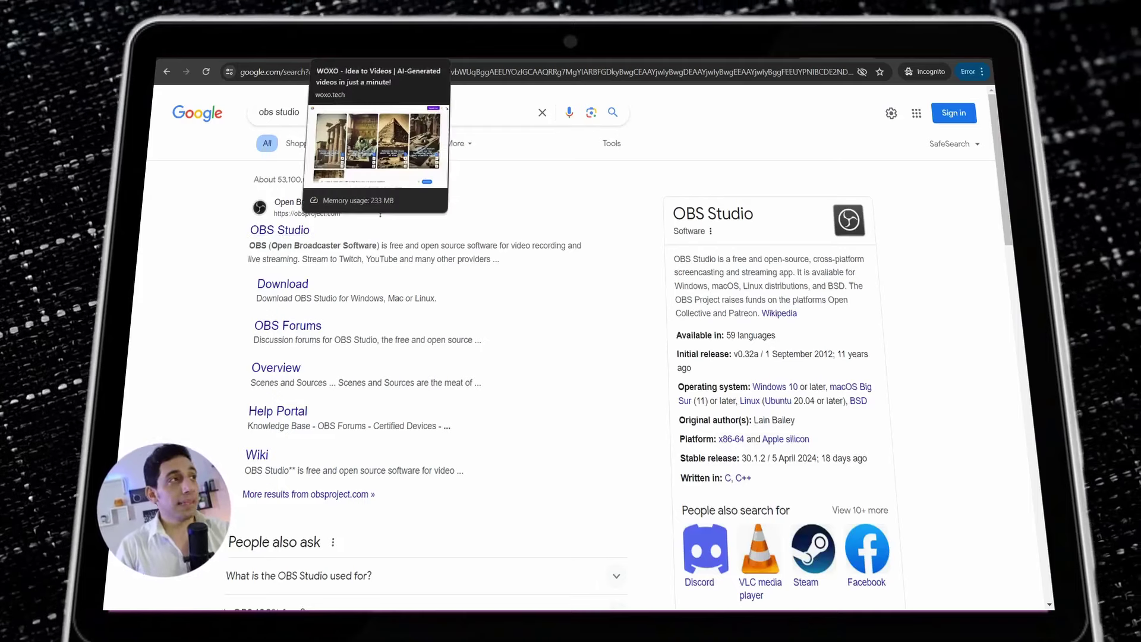
pyautogui.click(410, 54)
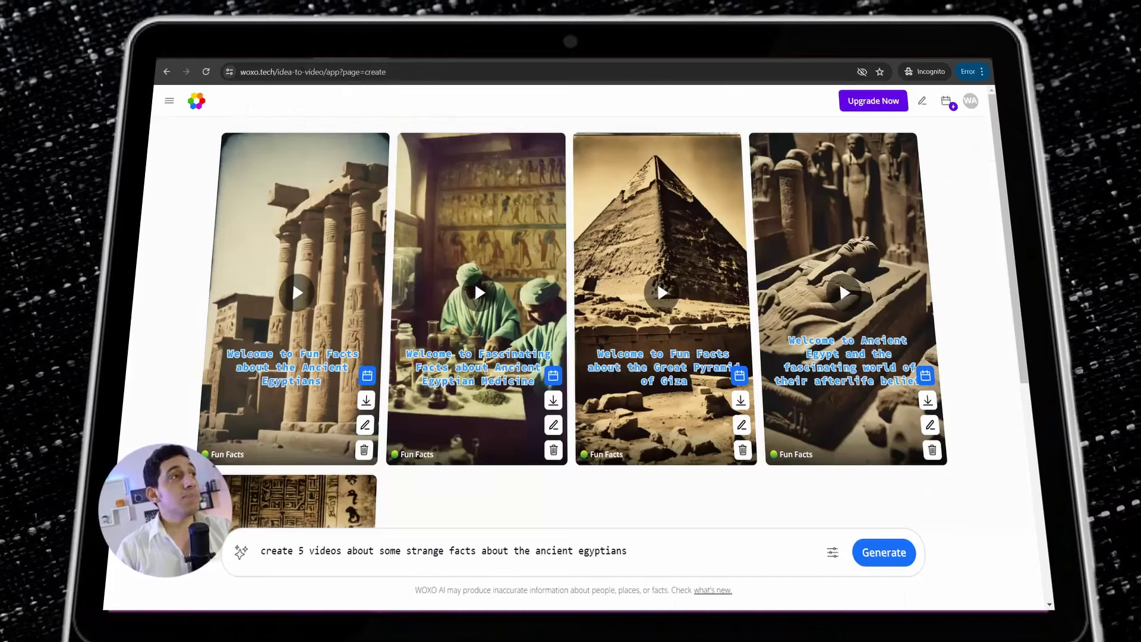
# - Switch to the Typeframes site, open its Free Tools page, and look through the available video creation tools
pyautogui.click(400, 62)
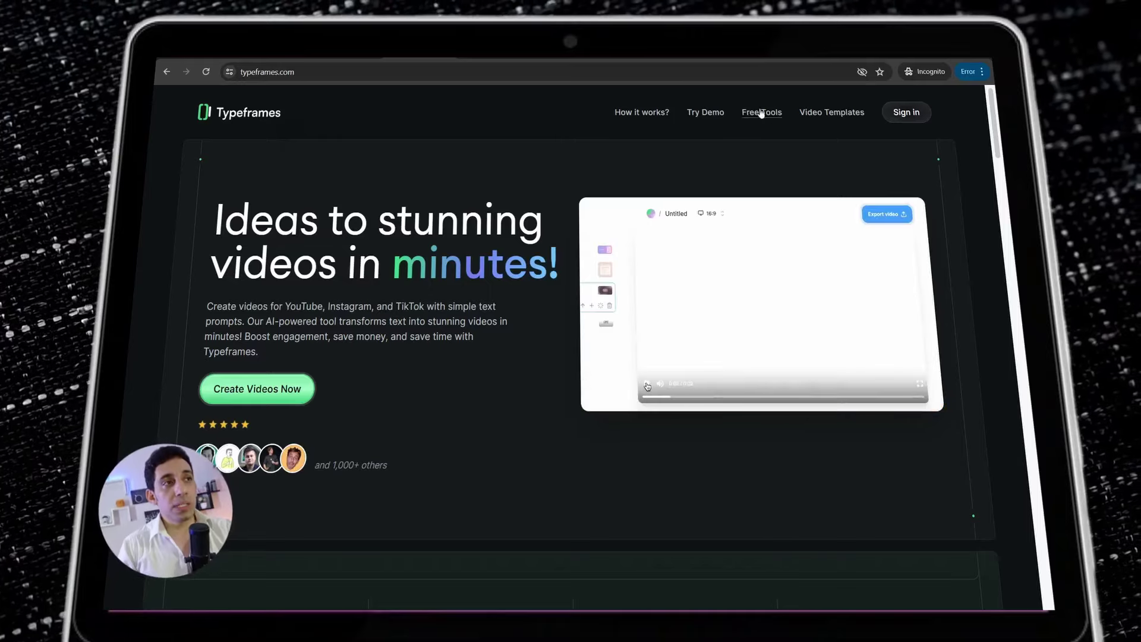
pyautogui.click(760, 114)
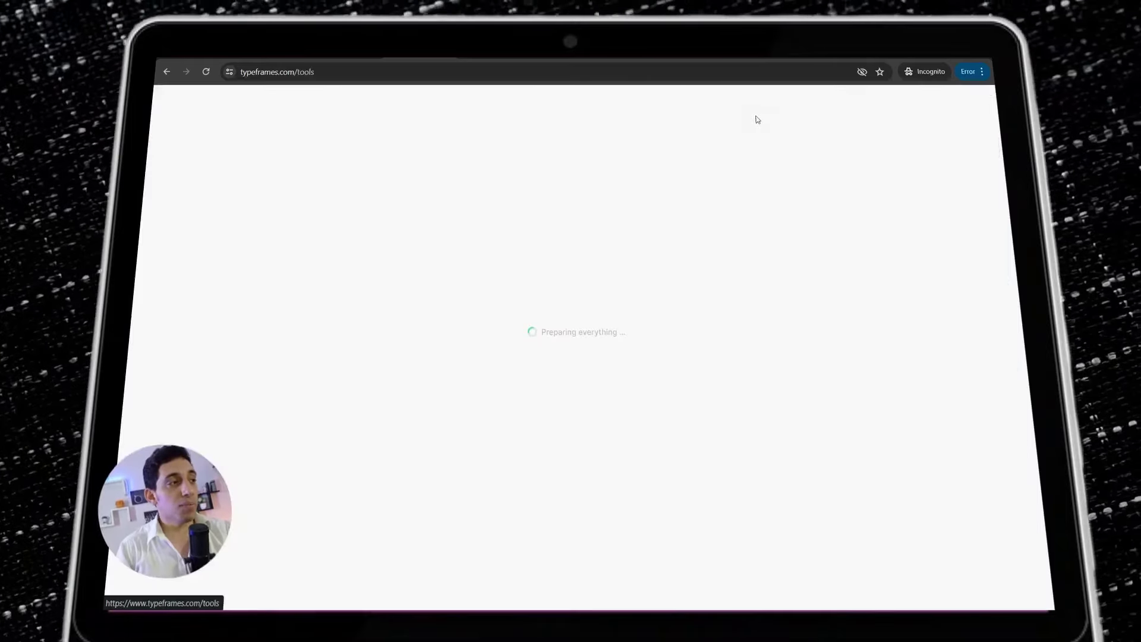
pyautogui.scroll(-5, 376, 370)
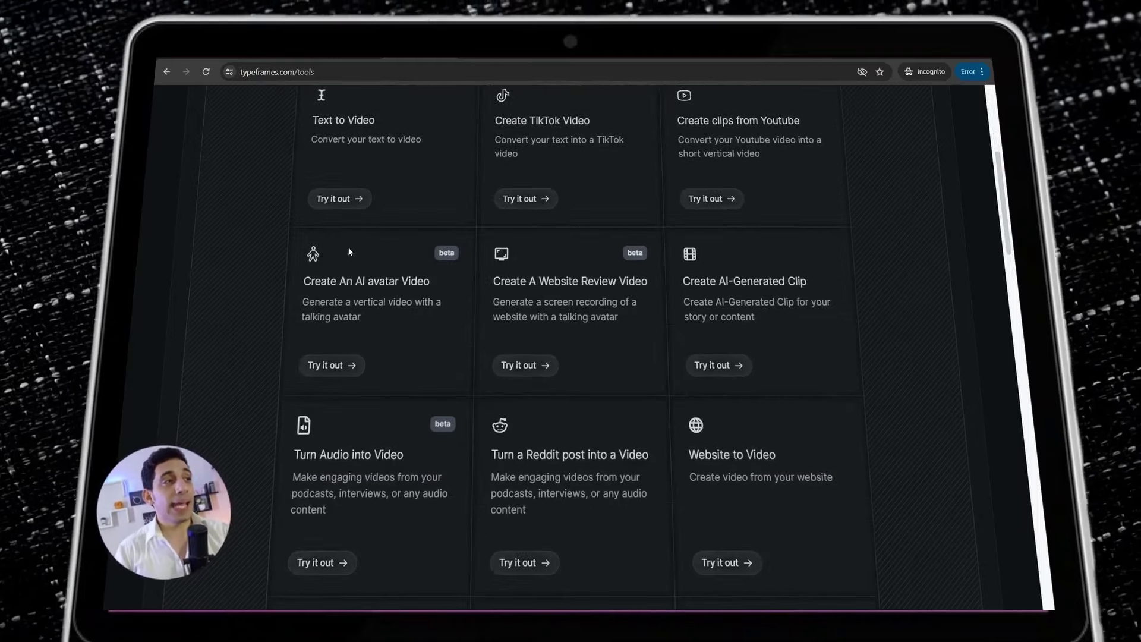
pyautogui.scroll(1, 349, 246)
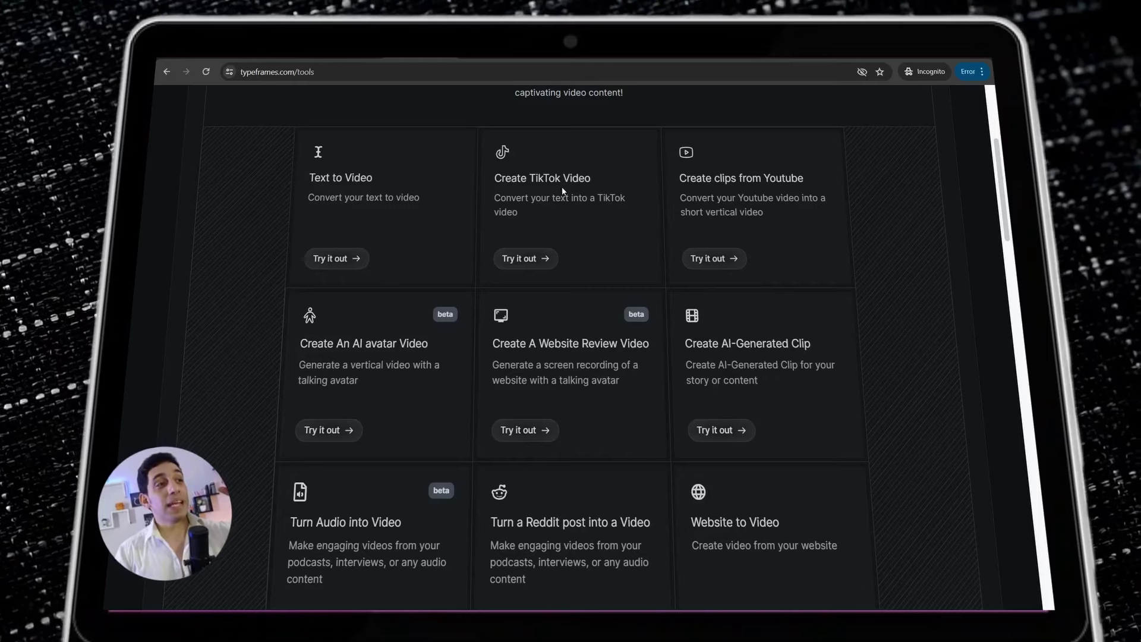
pyautogui.scroll(-2, 695, 330)
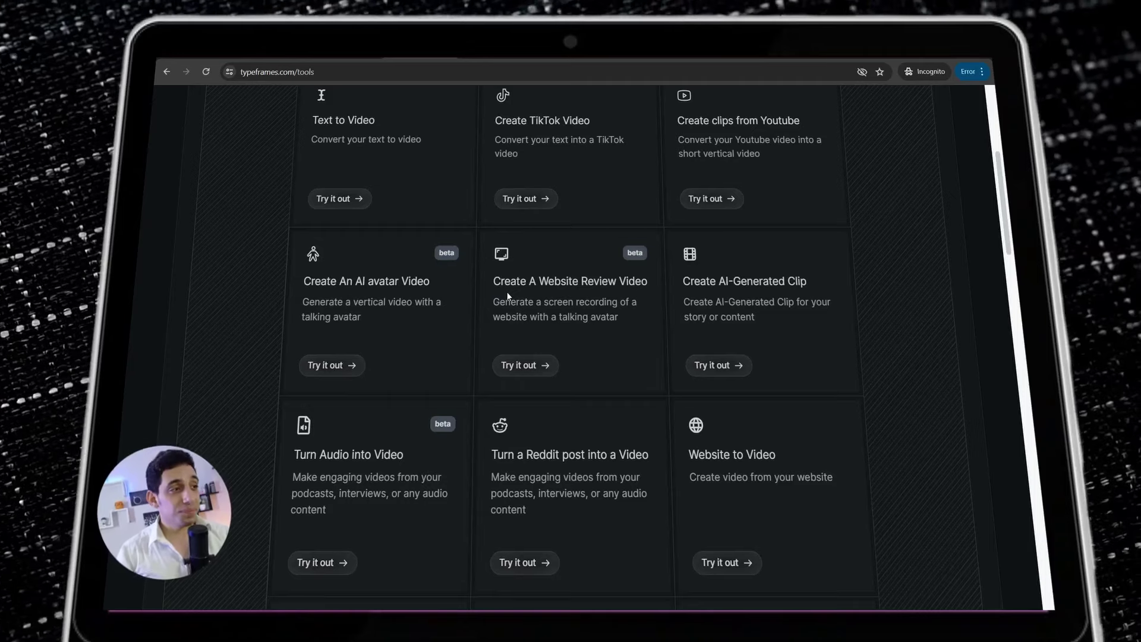
pyautogui.scroll(-2, 604, 275)
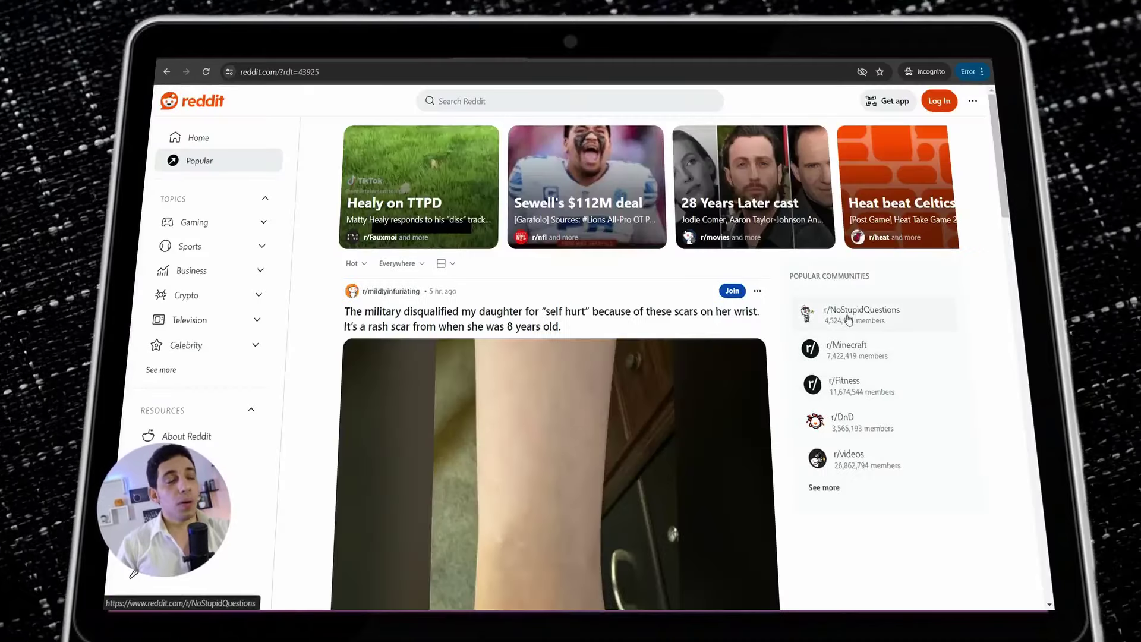
# - Browse Reddit's popular posts and communities, and return to the Text to Video entry in the Typeframes tools list
pyautogui.scroll(-1, 849, 320)
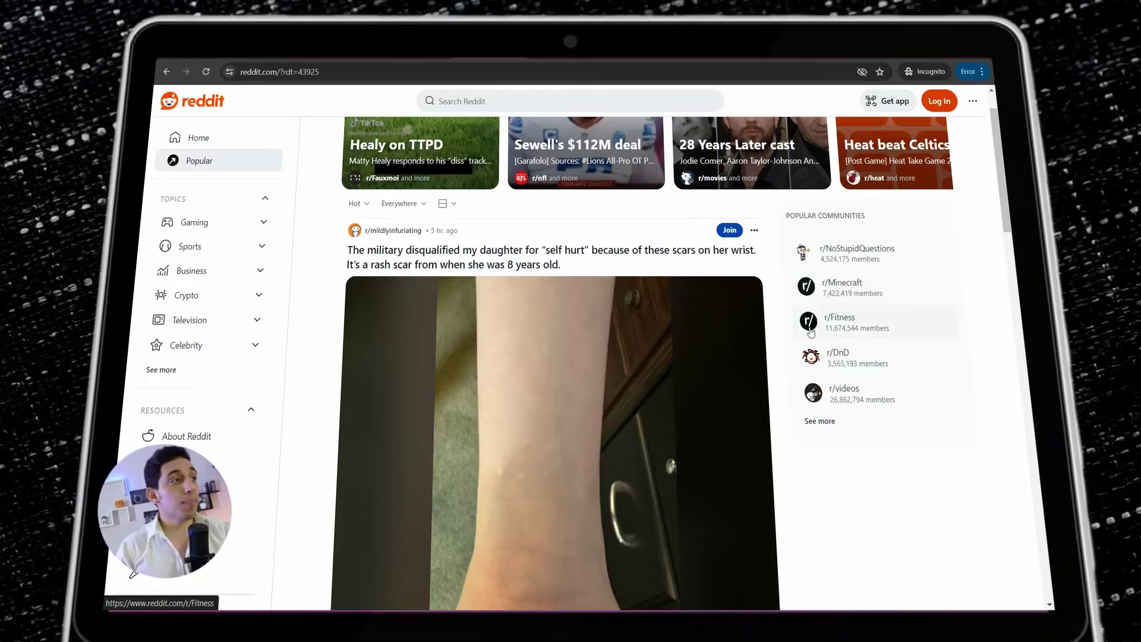
pyautogui.scroll(-3, 399, 292)
pyautogui.scroll(-2, 399, 293)
pyautogui.scroll(6, 473, 318)
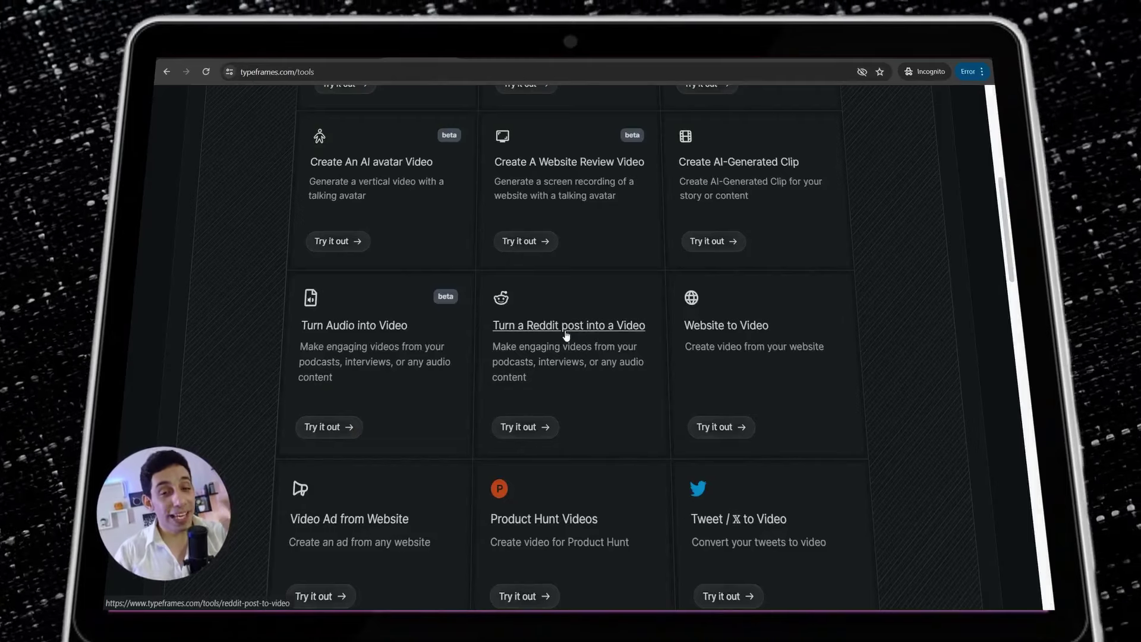
pyautogui.scroll(3, 565, 335)
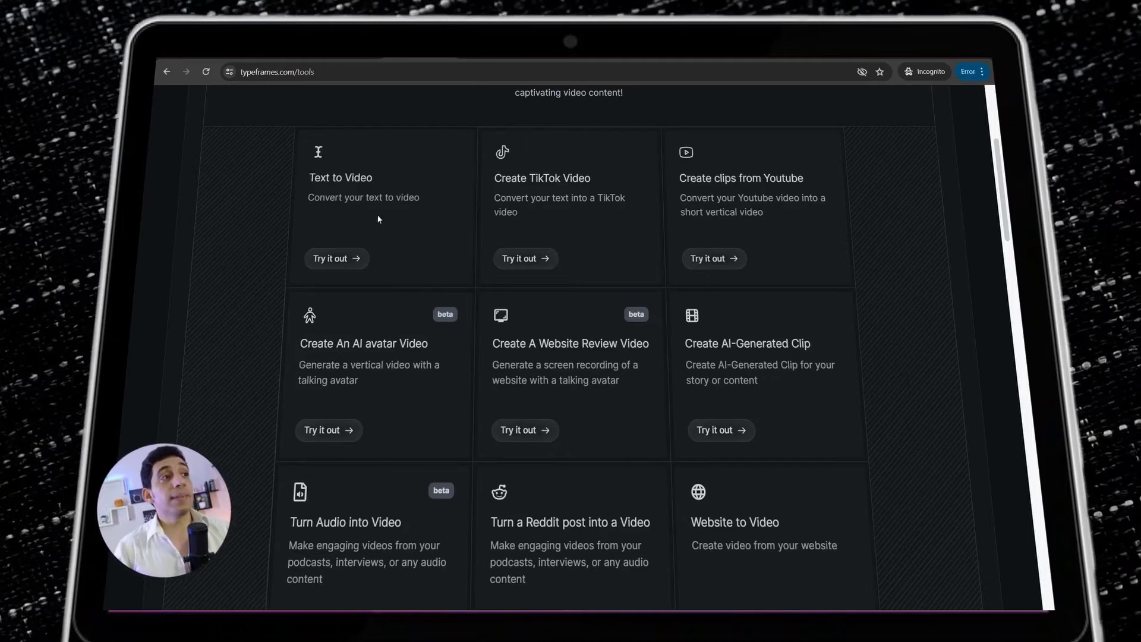
# - Open Typeframes' Create TikTok Video tool, and search Google for "10 facts about cats"
pyautogui.click(540, 260)
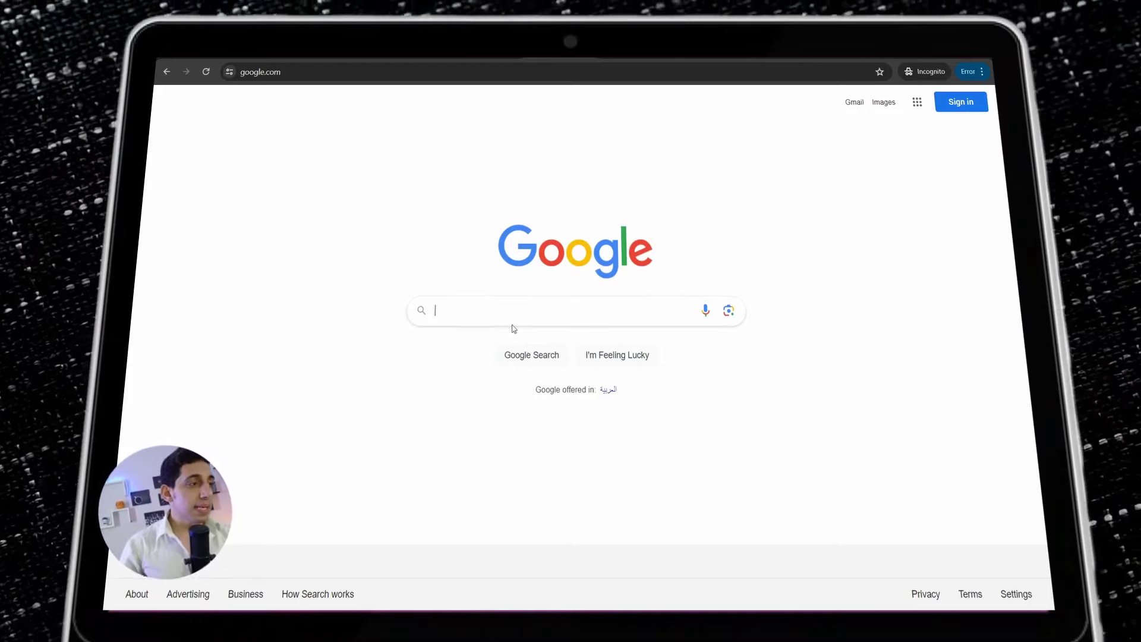
pyautogui.write('1')
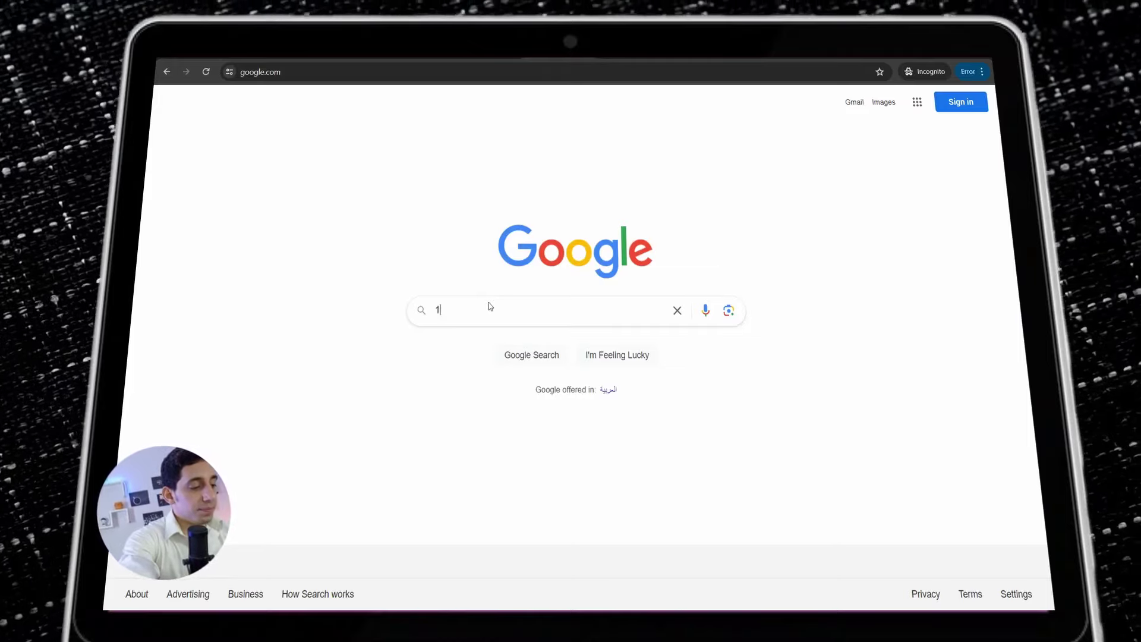
pyautogui.write('0 facts a')
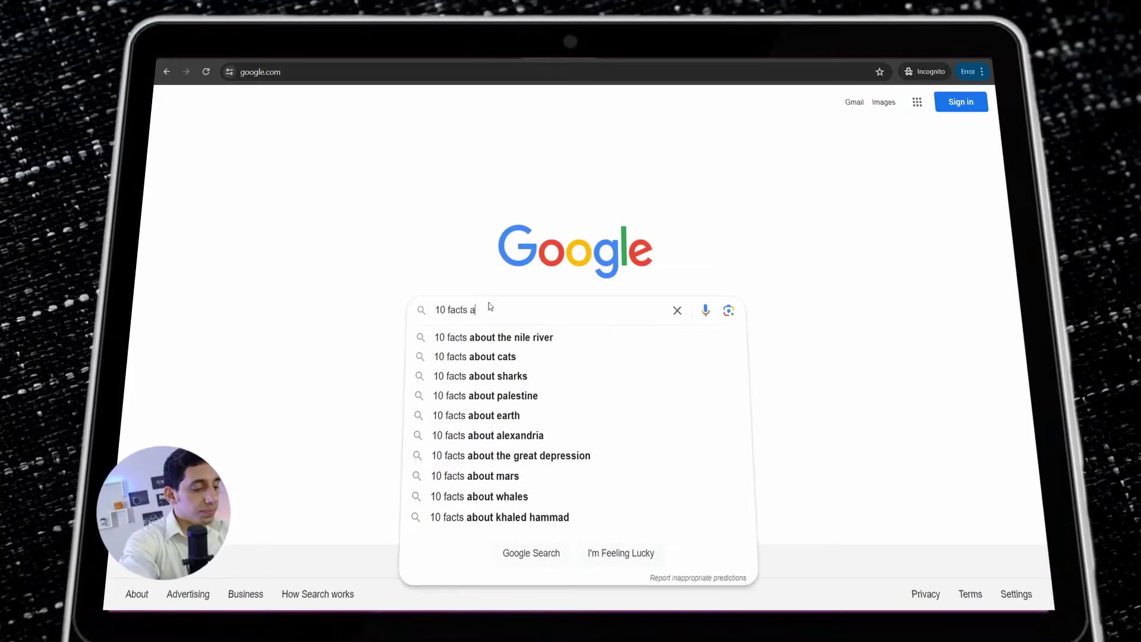
pyautogui.write('bout cats')
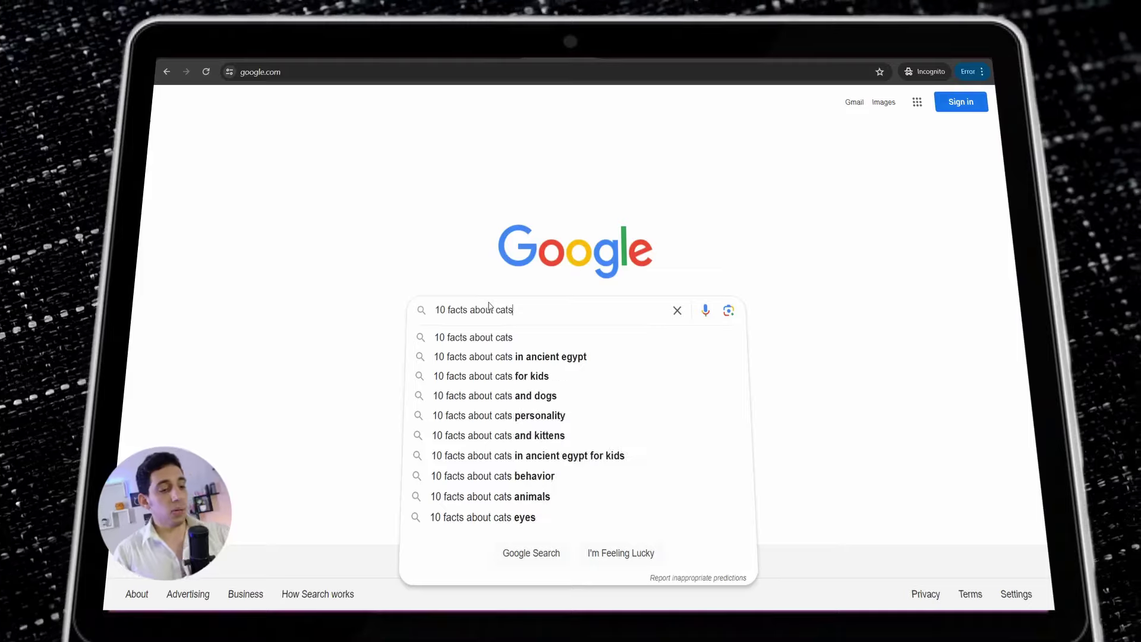
pyautogui.press('Return')
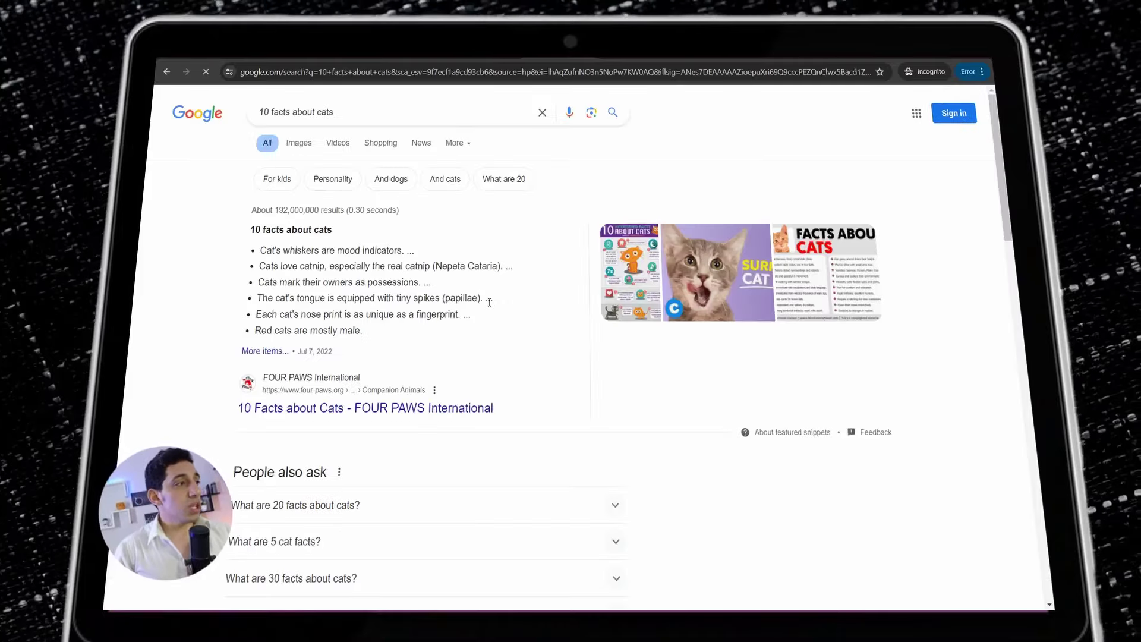
# - Copy the link of PetMD's "10 Fun Facts About Cats" search result and paste it as the video text in the TikTok video tool
pyautogui.scroll(-3, 325, 345)
pyautogui.scroll(-10, 324, 344)
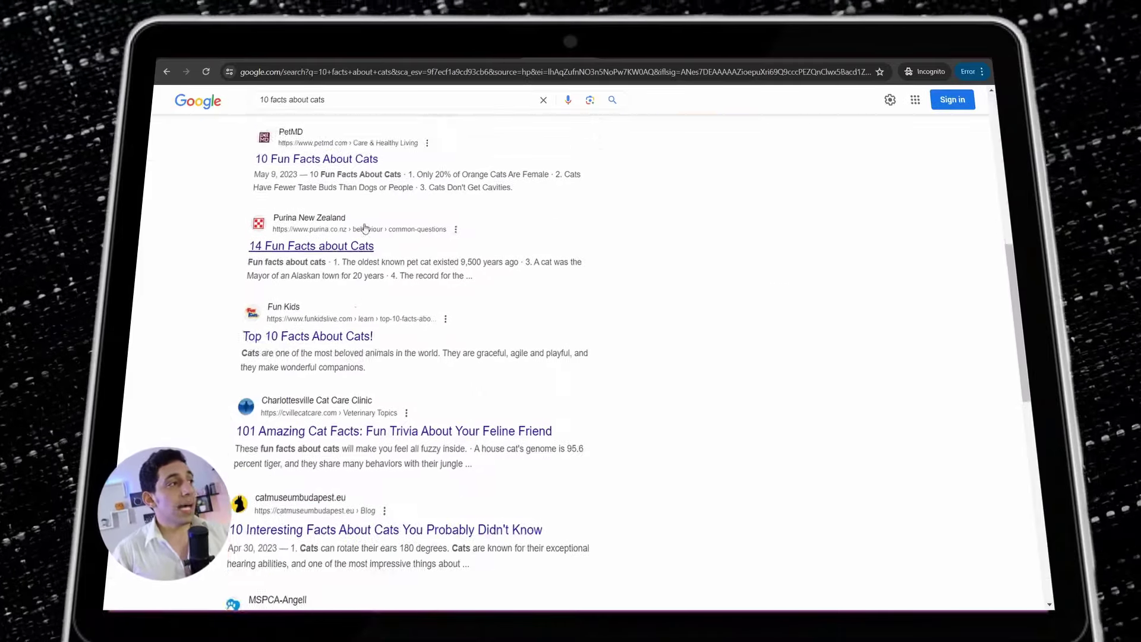
pyautogui.scroll(-1, 255, 275)
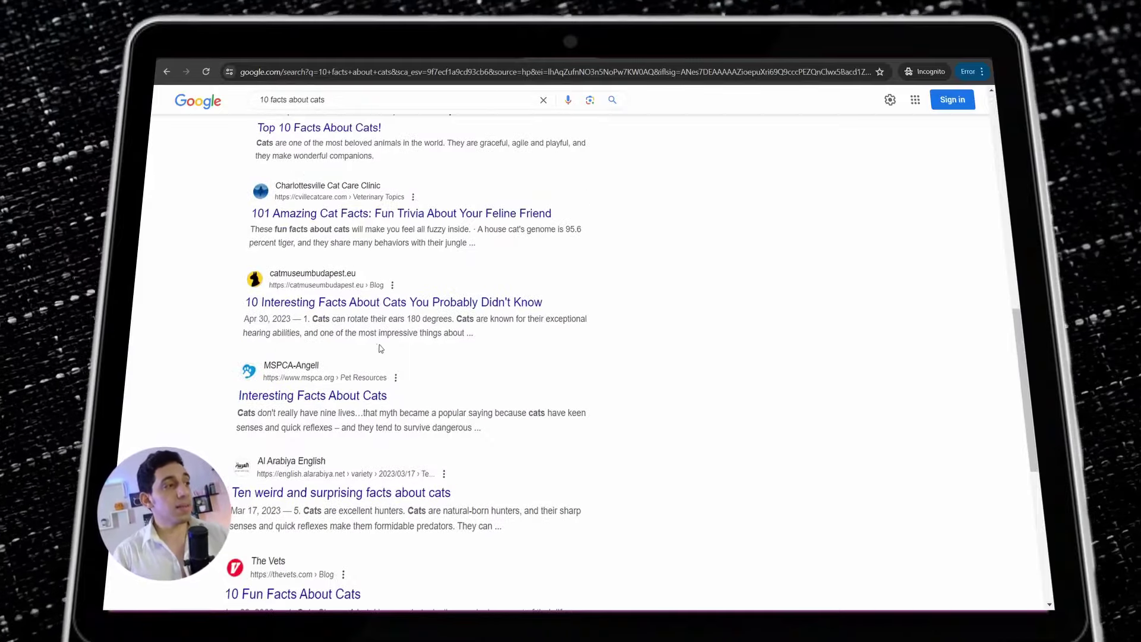
pyautogui.scroll(-3, 380, 348)
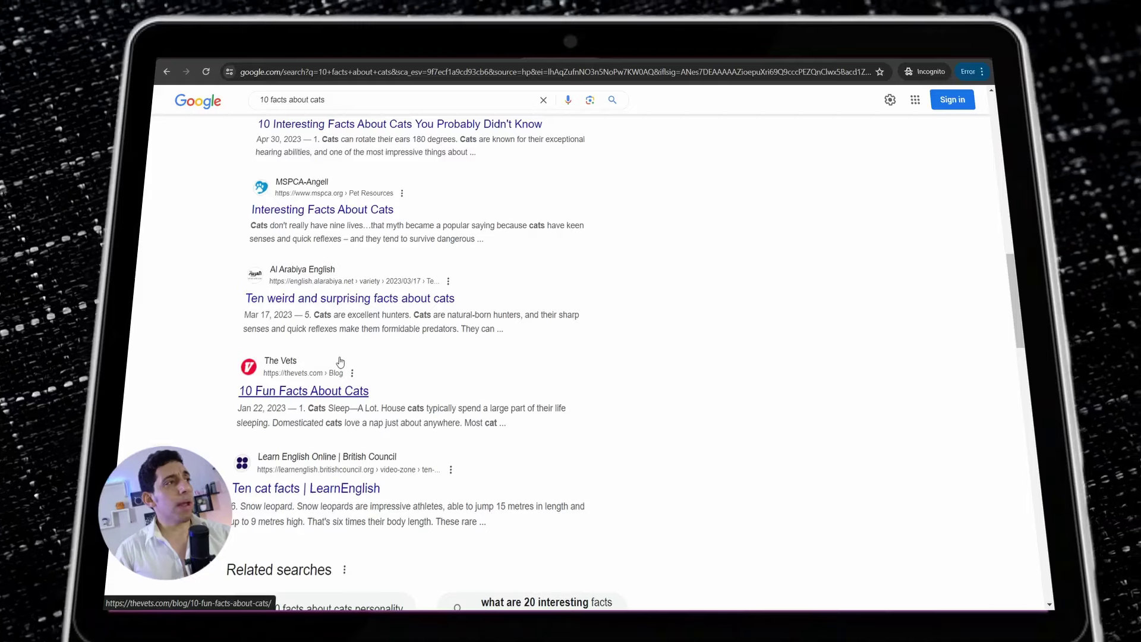
pyautogui.scroll(3, 340, 361)
pyautogui.scroll(4, 340, 361)
pyautogui.scroll(2, 340, 359)
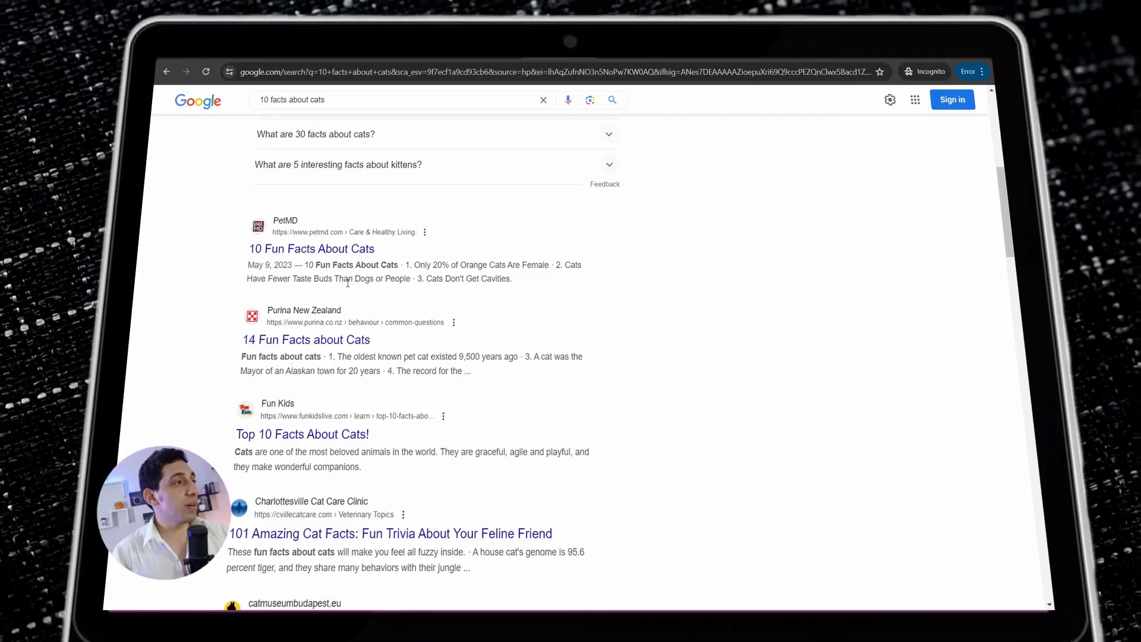
pyautogui.rightClick(282, 257)
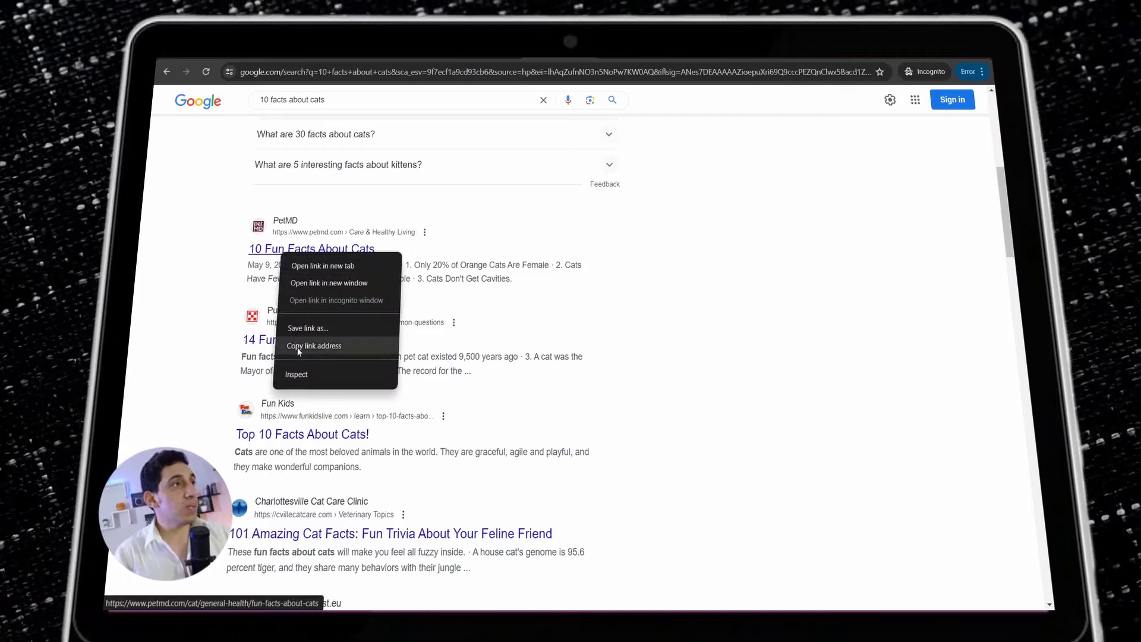
pyautogui.click(312, 349)
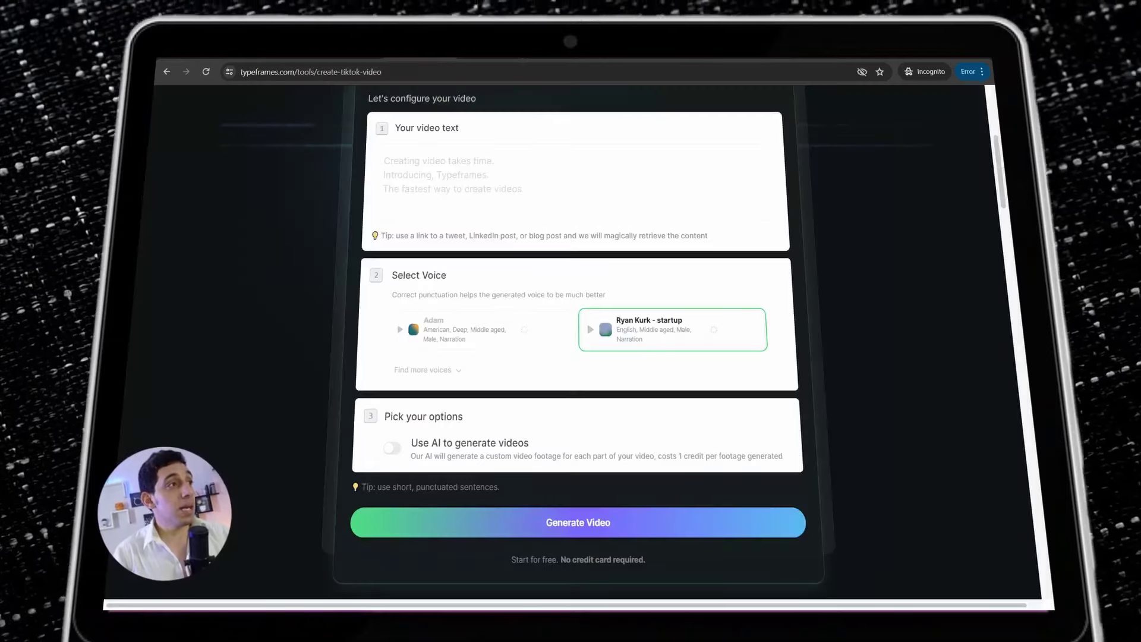
pyautogui.rightClick(398, 161)
pyautogui.click(436, 280)
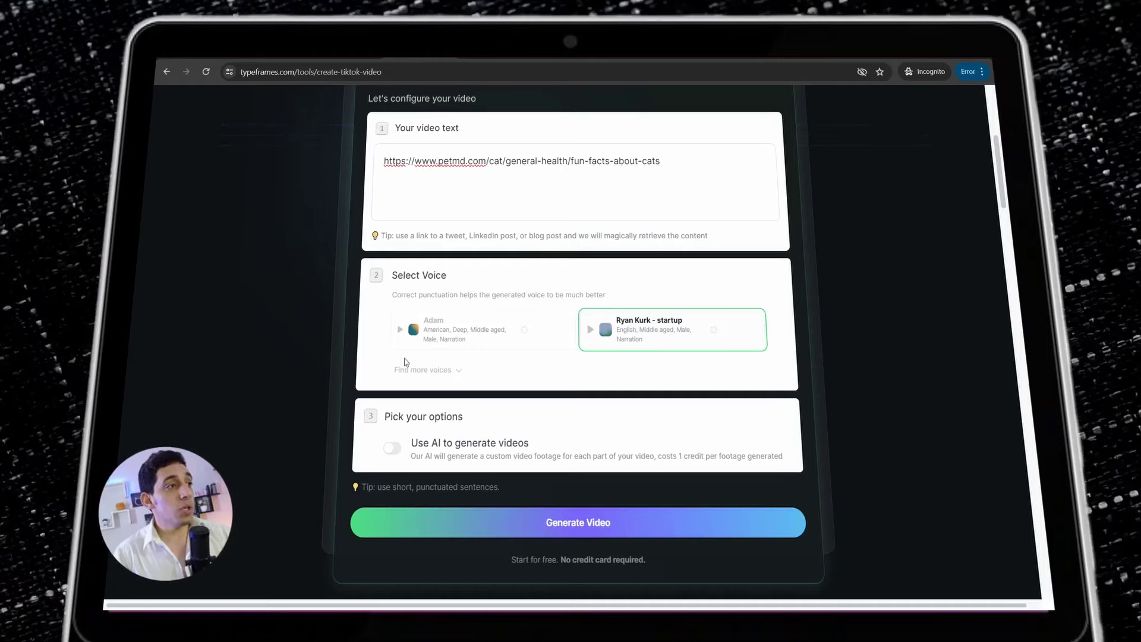
# - Expand the additional narration voices, select the Adam voice, and look through the other voices offered
pyautogui.click(459, 374)
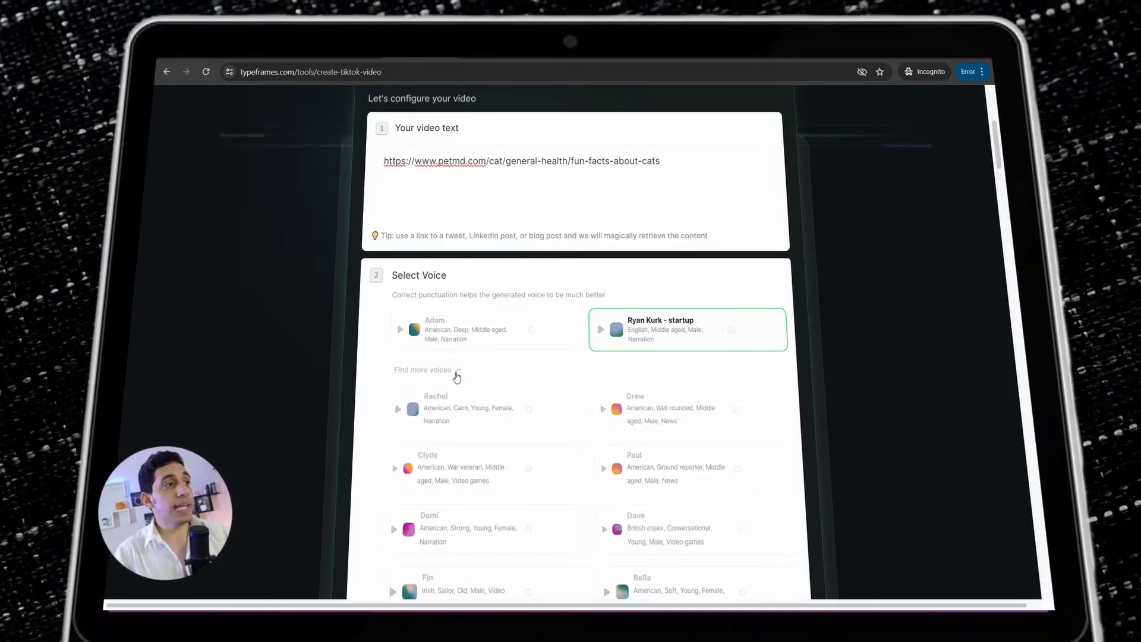
pyautogui.scroll(-1, 486, 398)
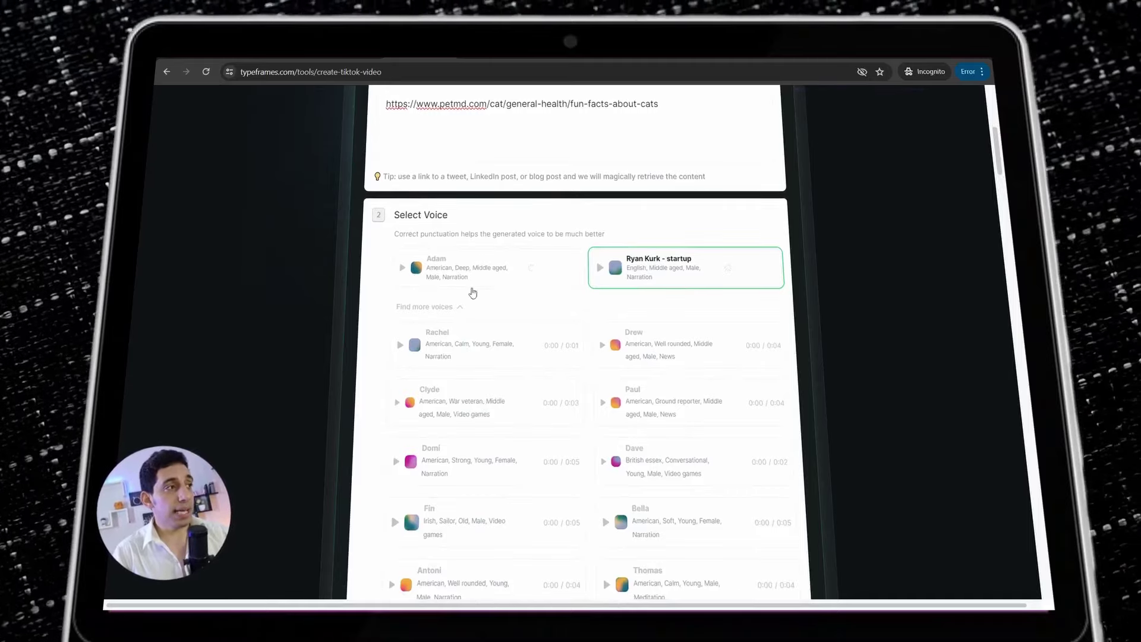
pyautogui.click(447, 269)
pyautogui.scroll(-1, 512, 343)
pyautogui.scroll(-3, 513, 344)
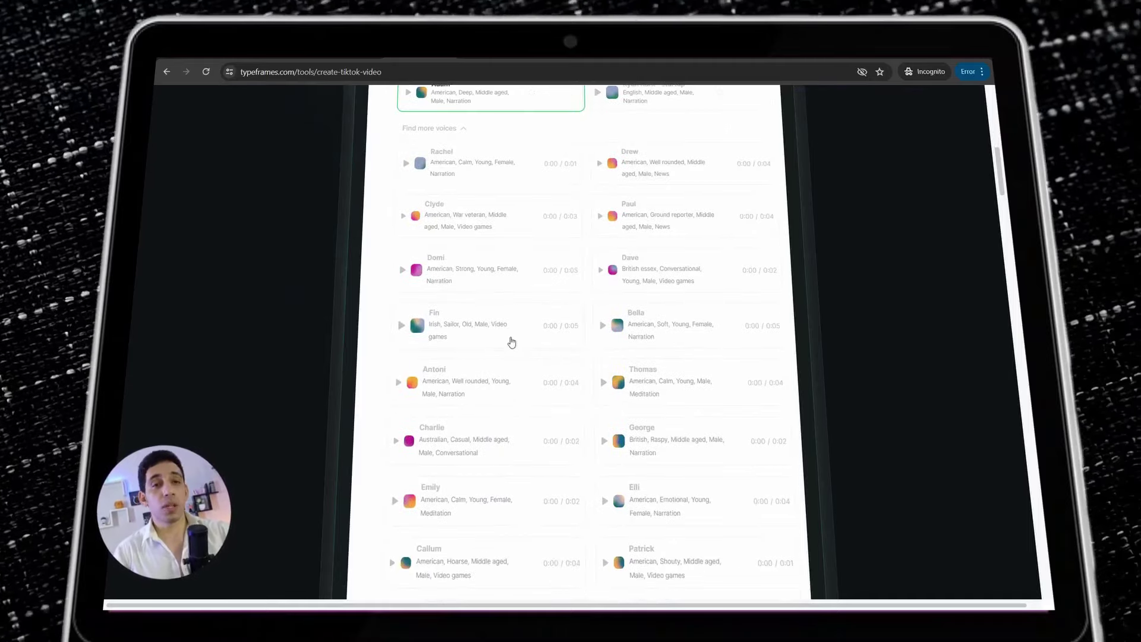